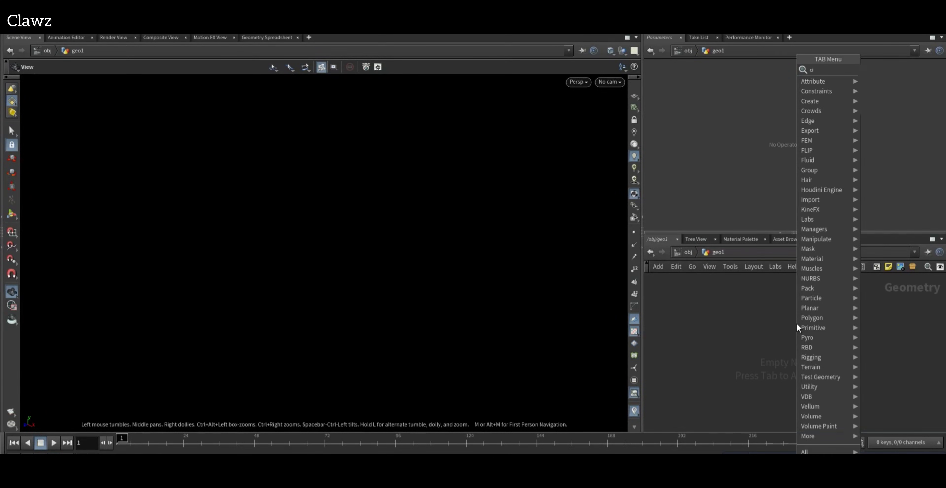
Add a Circle node to the empty geometry network and set its orientation to ZX Plane.
key(Return)
click(797, 323)
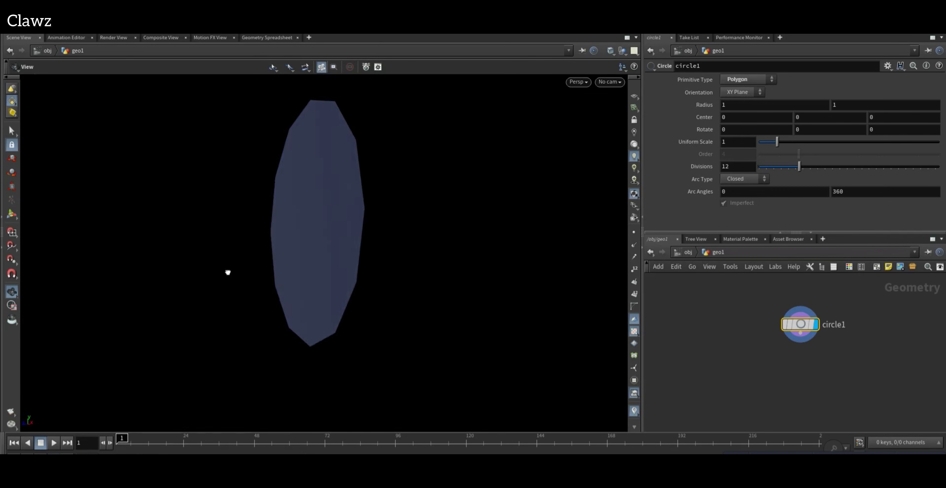
drag(228, 273, 295, 285)
click(749, 92)
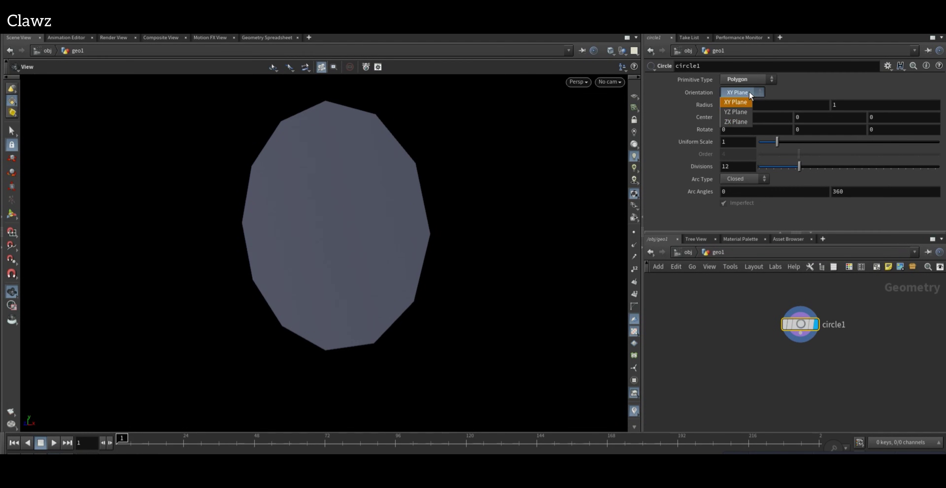
click(734, 122)
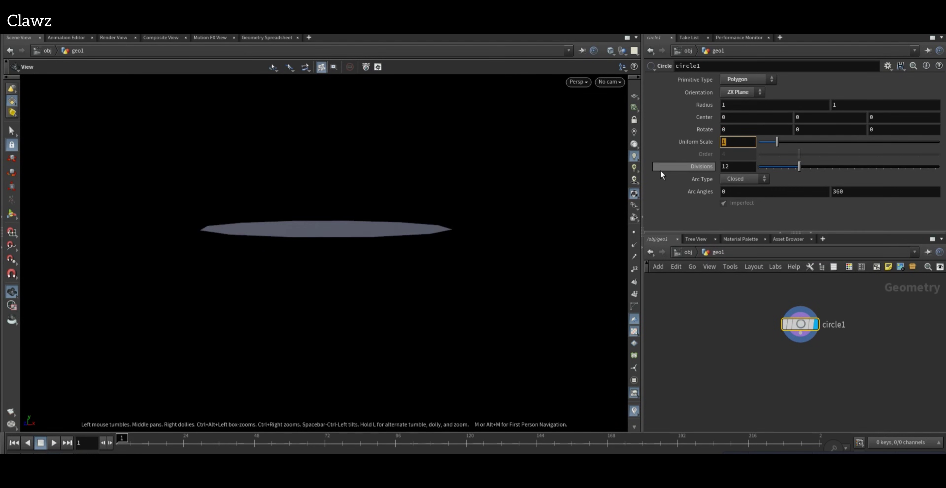
Set the circle's uniform scale to 0.5, divisions to 80 and arc type to Open Arc.
text(.5)
key(Return)
drag(455, 196, 457, 277)
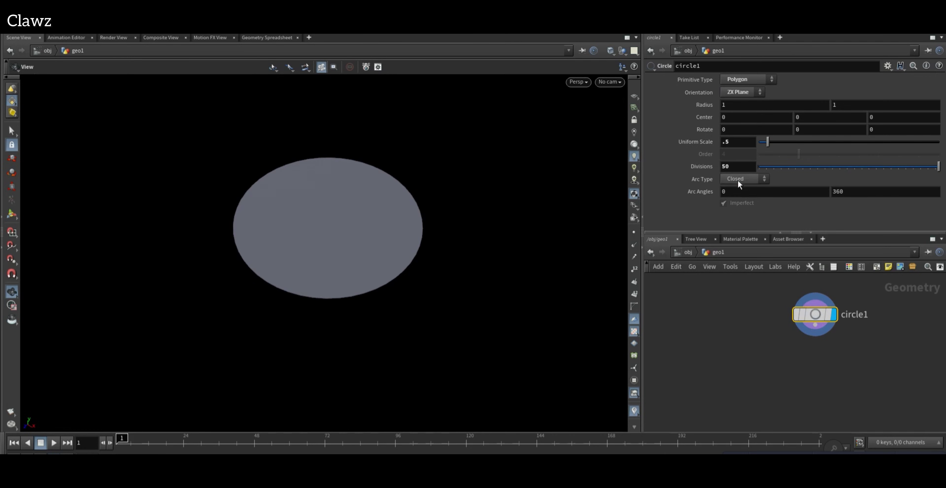
click(738, 179)
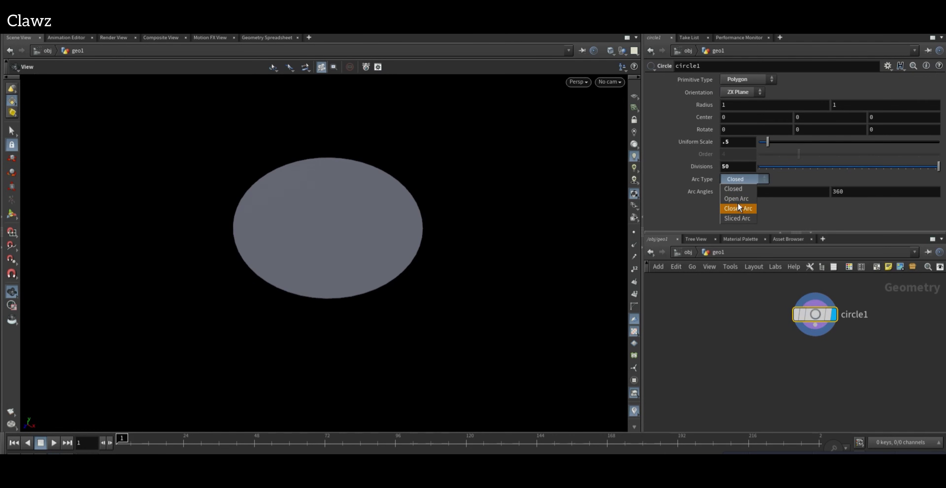
click(737, 198)
middle_drag(825, 365, 794, 346)
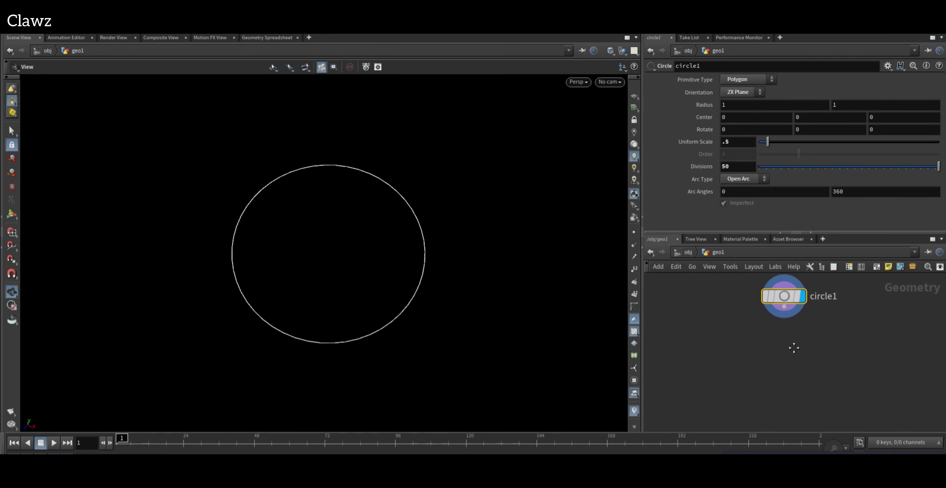
scroll(794, 346, down, 1)
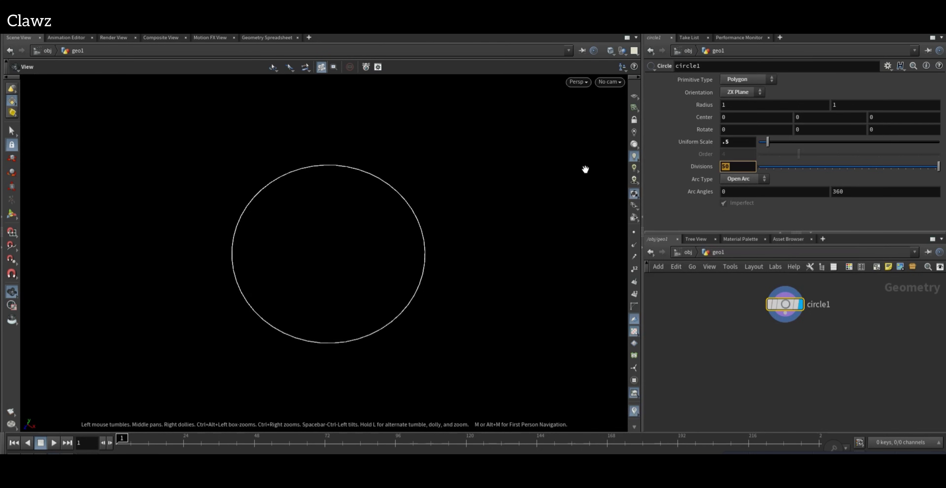
Add an Attribute Wrangle node fed by the circle and make it the displayed node.
key(Tab)
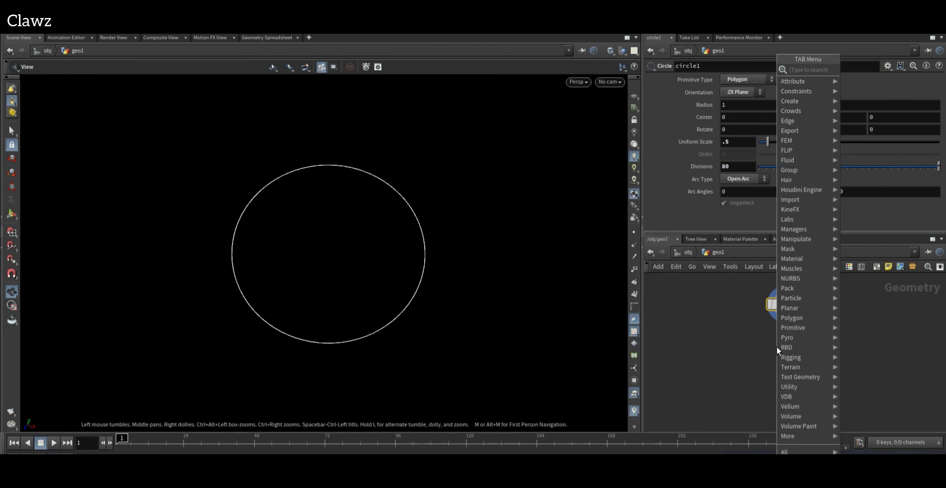
text(attwran)
key(Return)
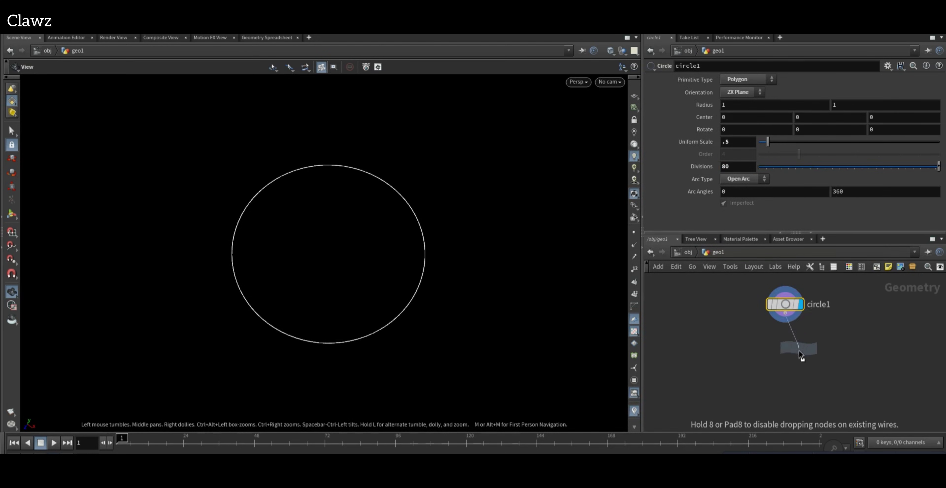
click(800, 351)
scroll(805, 353, up, 3)
click(829, 344)
scroll(908, 349, down, 3)
middle_drag(924, 370, 891, 380)
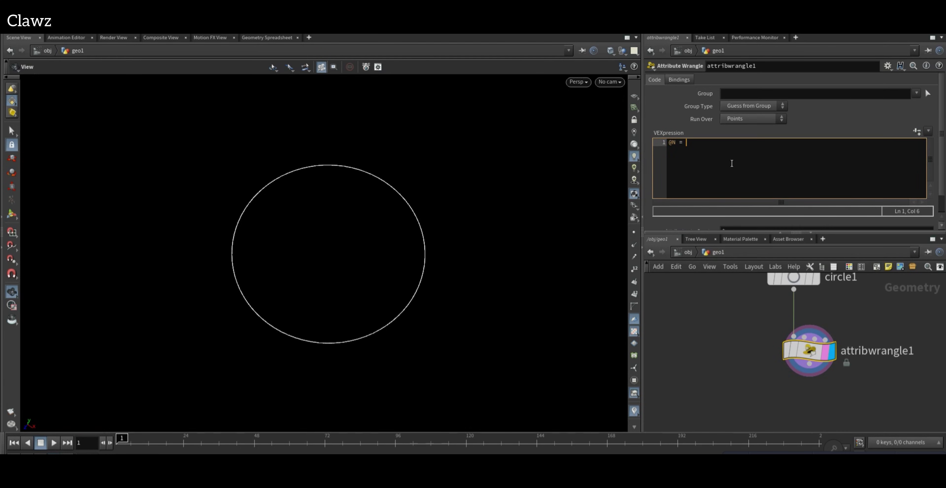
Write the wrangle code @N = sample_direction_cone(@P,ch("angles"),ch("seed")); and create its angles and seed parameters.
text(sample_direction_cone()
text(@P,ch("angles"))
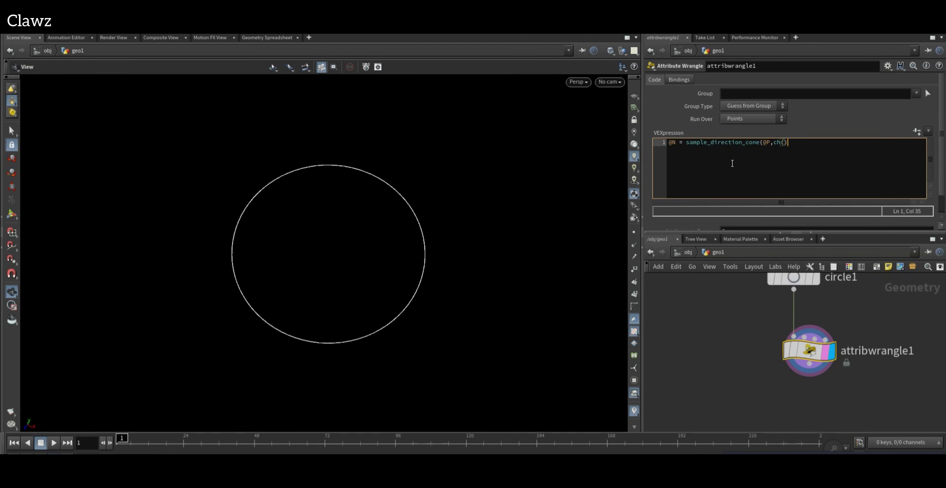
text(,ch())
click(918, 131)
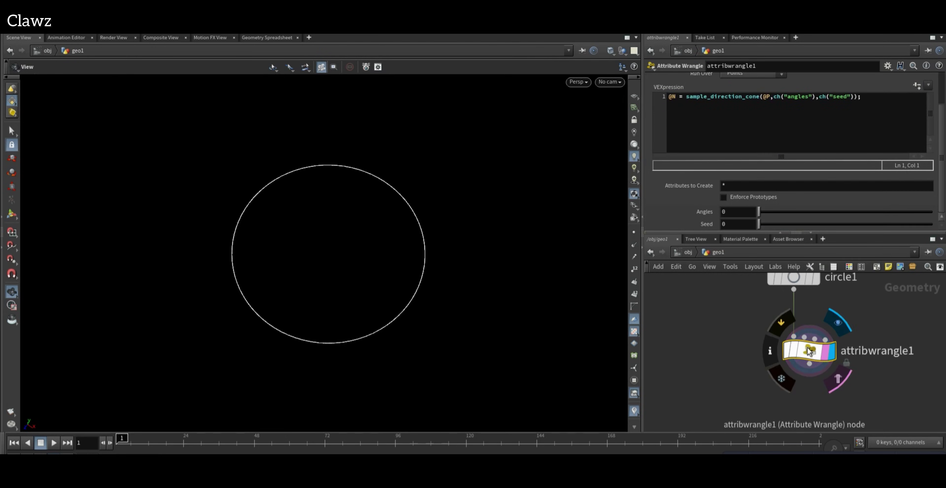
Inspect the wrangle's N point attribute in its node info and show the point normals in the viewport.
click(761, 349)
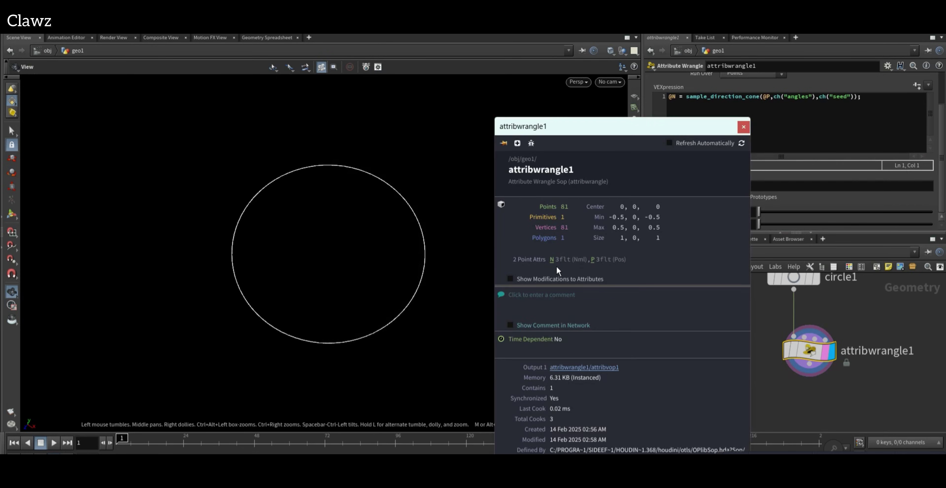
click(552, 259)
drag(411, 255, 387, 200)
Set both the Angles and Seed parameters of the wrangle to 1 and view the resulting normals.
drag(759, 212, 879, 221)
mouse_move(879, 224)
mouse_down()
mouse_move(869, 228)
mouse_move(882, 235)
mouse_up()
mouse_move(417, 239)
mouse_down()
mouse_move(420, 277)
mouse_move(427, 250)
mouse_up()
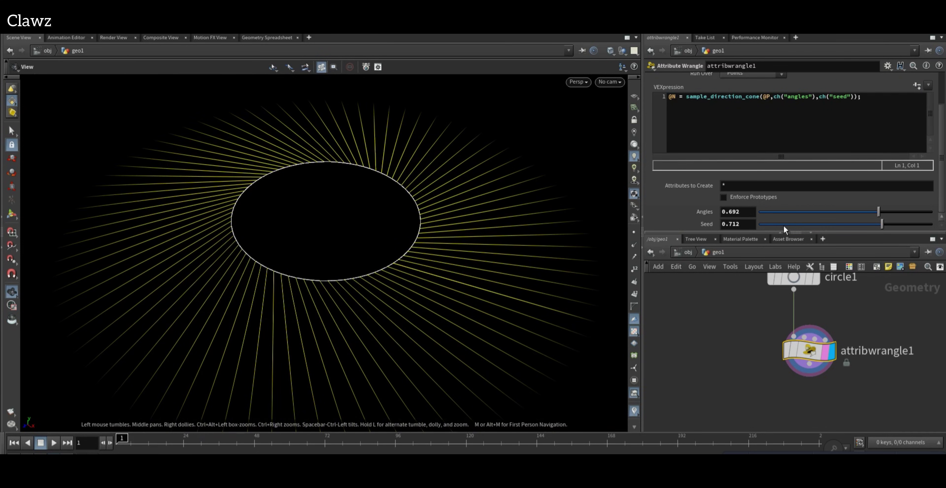
drag(887, 213, 944, 231)
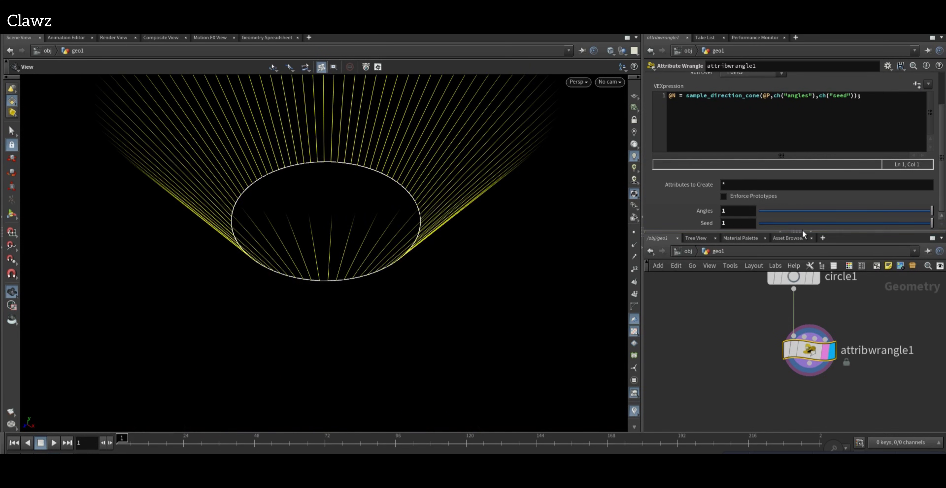
drag(385, 305, 397, 235)
Add an Attribute Randomize node fed by the wrangle and make it the displayed node.
scroll(832, 404, down, 2)
key(Tab)
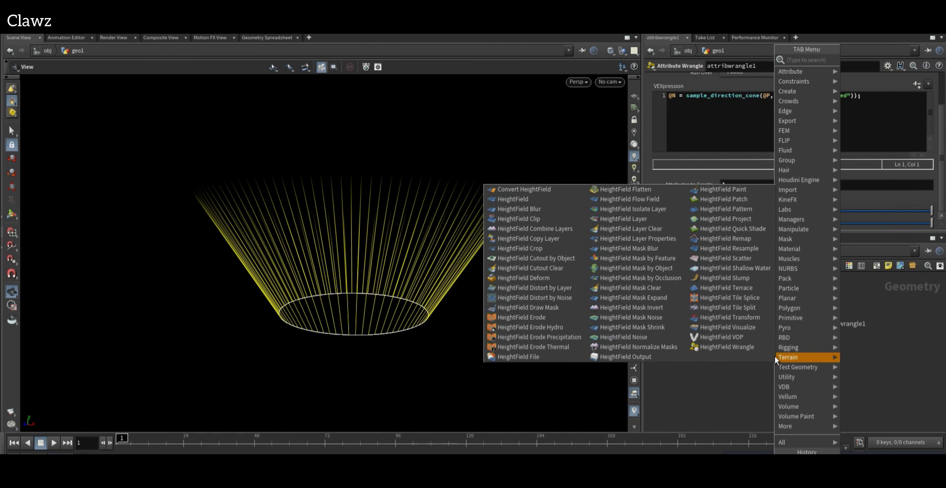
text(attran)
key(Return)
click(806, 357)
scroll(808, 358, up, 2)
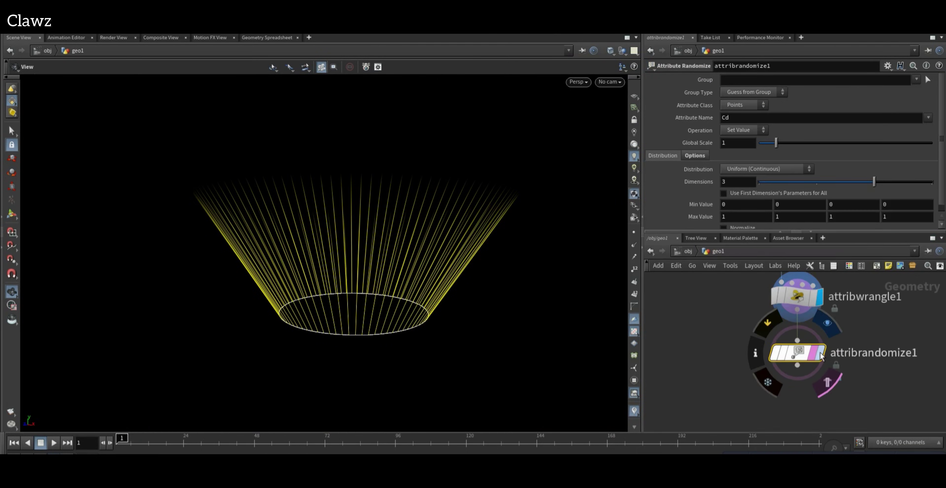
click(827, 380)
Make the randomize node drive the pscale attribute with a first minimum value of 0.3.
drag(749, 118, 588, 128)
text(pscale)
key(Return)
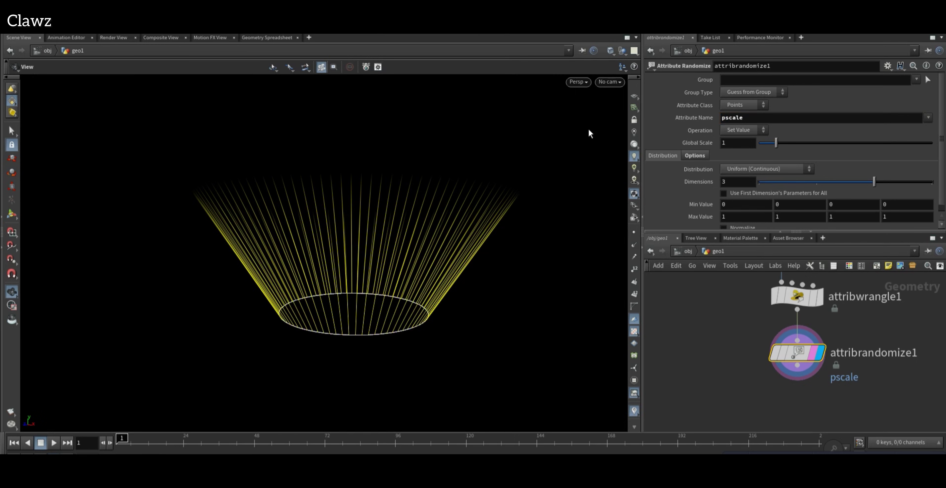
click(743, 206)
text(.0)
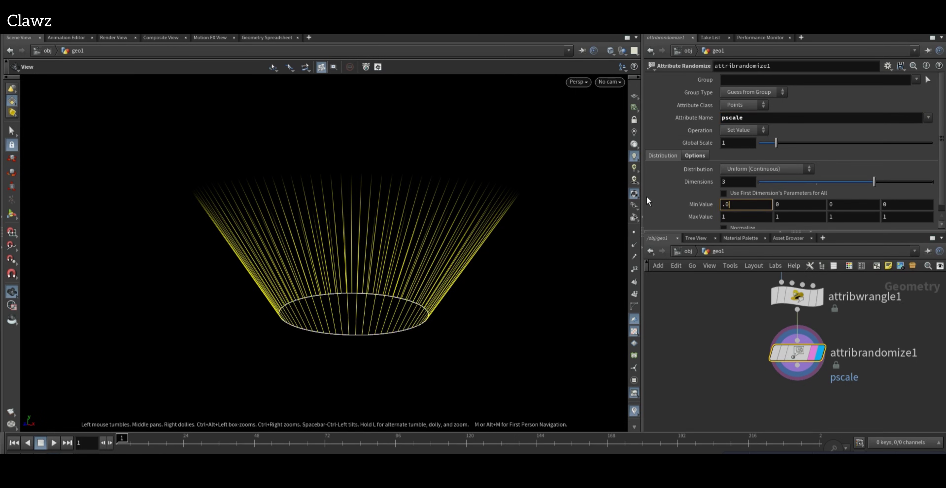
key(BackSpace)
text(3)
key(Return)
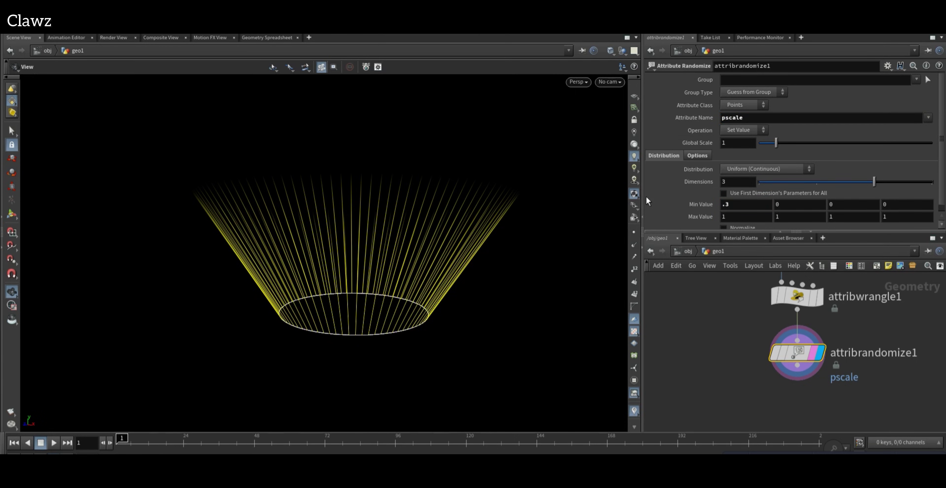
Add a Copy to Points node that uses the randomized circle points as its target points.
scroll(749, 362, down, 2)
key(Tab)
text(copy)
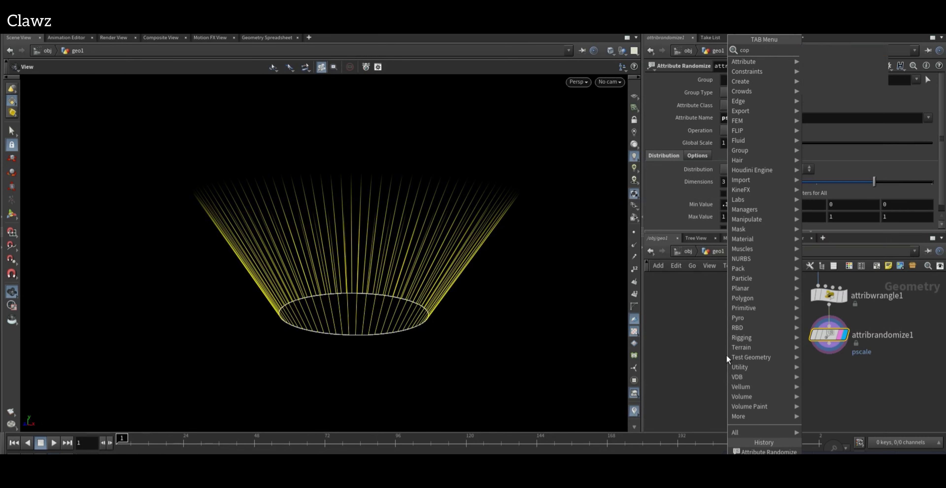
key(Return)
click(782, 378)
scroll(785, 374, up, 3)
scroll(792, 369, down, 2)
Add a Line node beside the randomize node and set its direction to 0, 0, 1.
key(Tab)
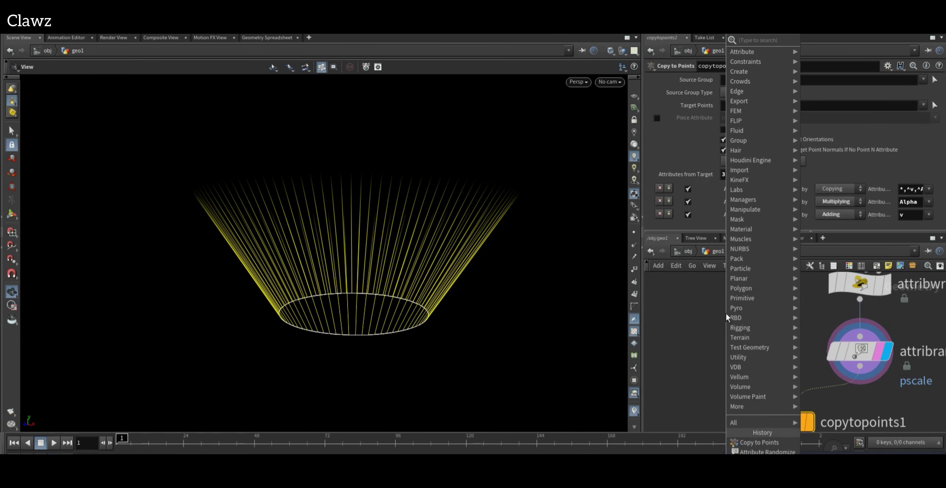
text(s)
key(Escape)
key(Tab)
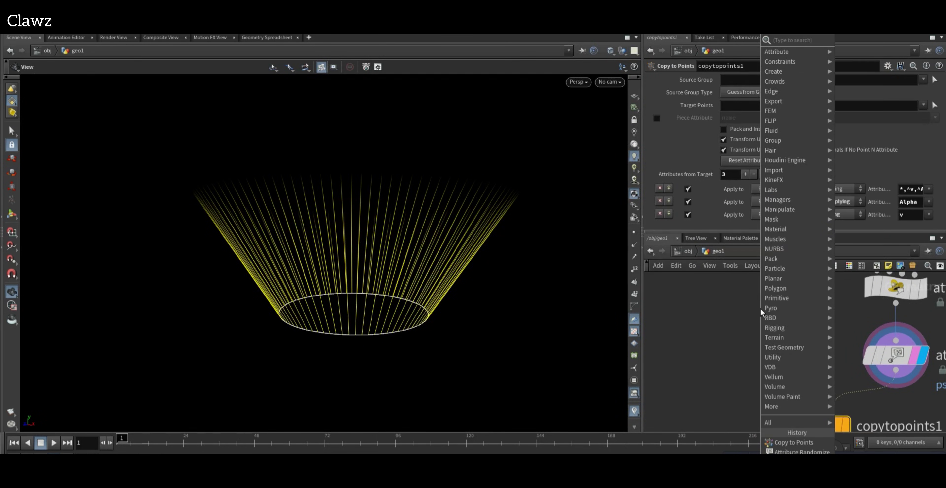
text(line)
key(Return)
click(762, 310)
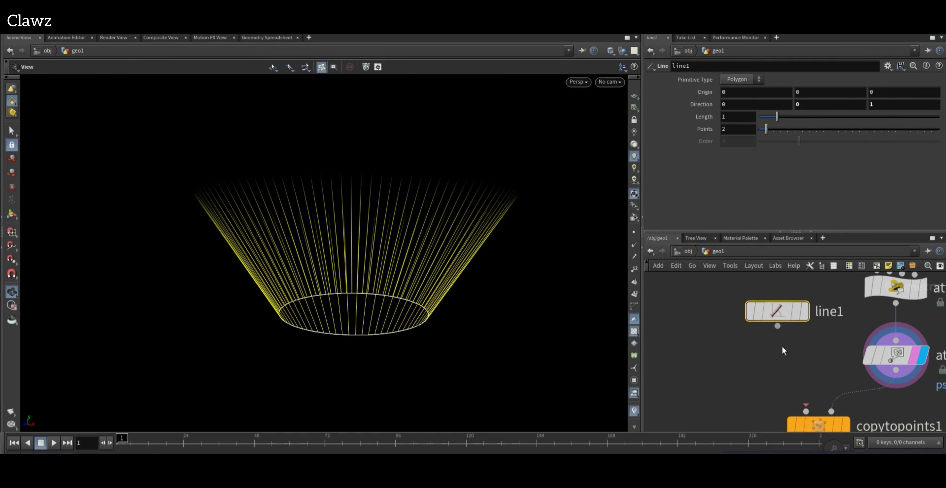
Connect the line as the source geometry of the Copy to Points node and display the copied lines.
drag(778, 325, 807, 411)
middle_drag(741, 397, 736, 298)
scroll(812, 338, up, 2)
click(842, 321)
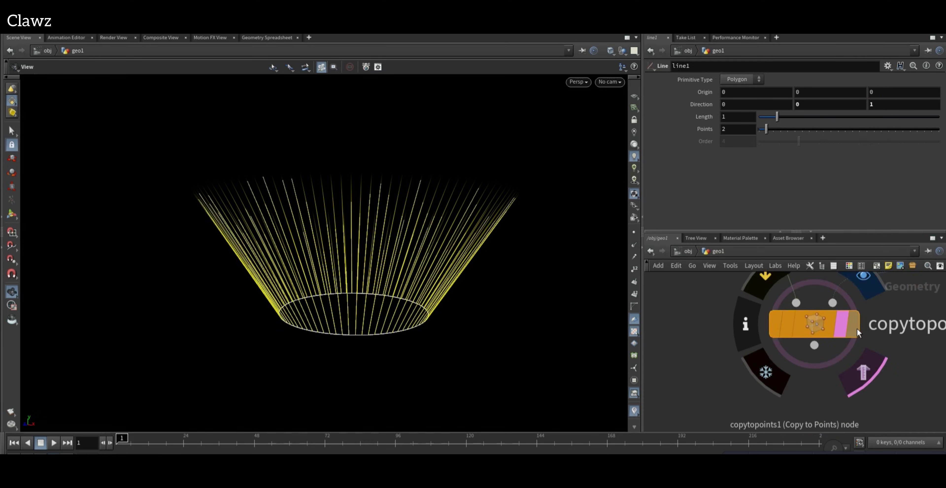
click(856, 328)
drag(245, 284, 331, 276)
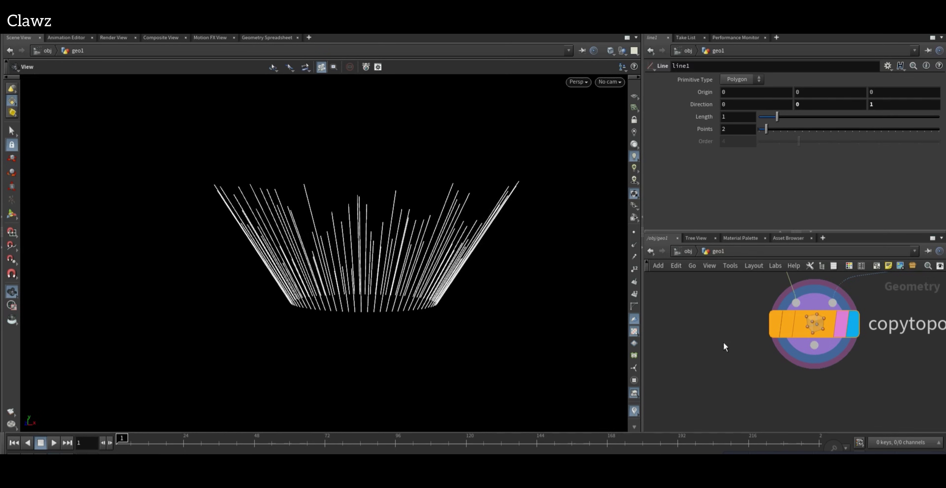
Add a Resample node below the Copy to Points node and make it the displayed node.
scroll(708, 328, down, 2)
key(Tab)
text(att)
click(662, 353)
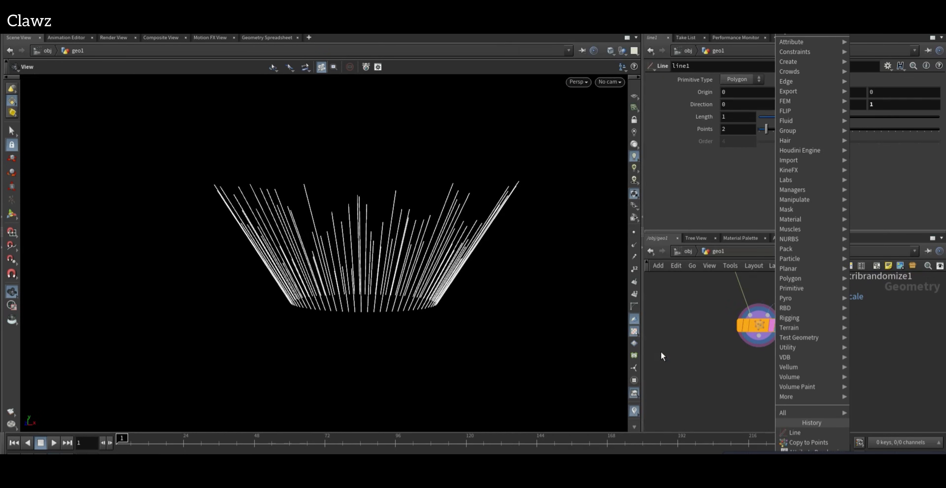
text(resa)
key(Return)
click(764, 373)
scroll(782, 386, up, 3)
click(772, 361)
click(784, 361)
Set the Resample segment length to 0.02, using the point number and point displays to check the density.
drag(521, 250, 650, 229)
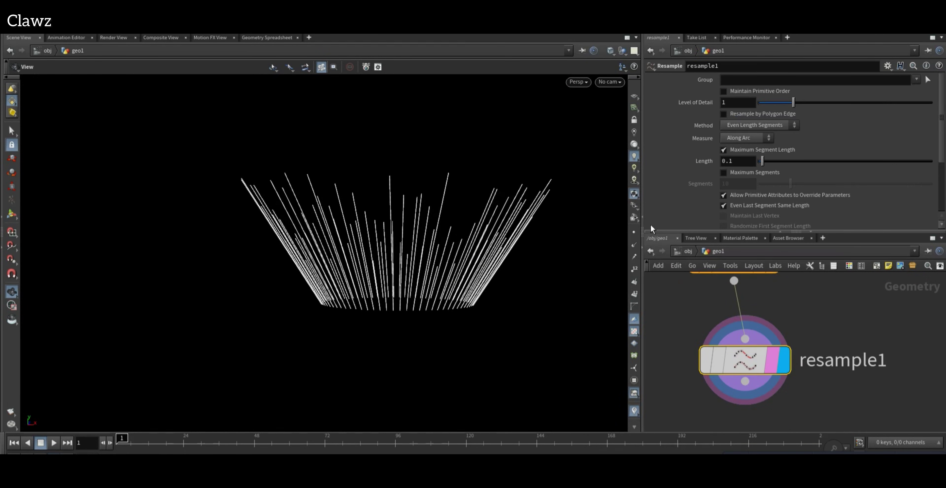
click(634, 269)
drag(562, 271, 759, 156)
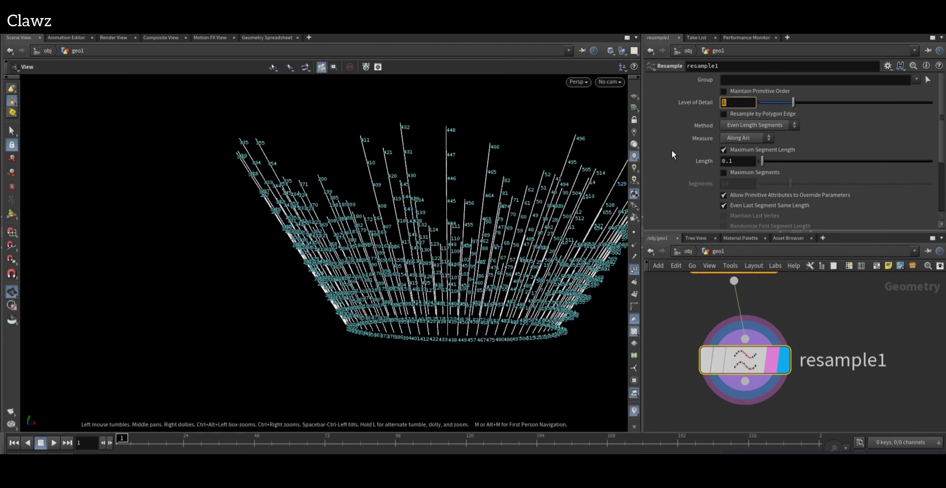
text(2)
key(Return)
click(634, 244)
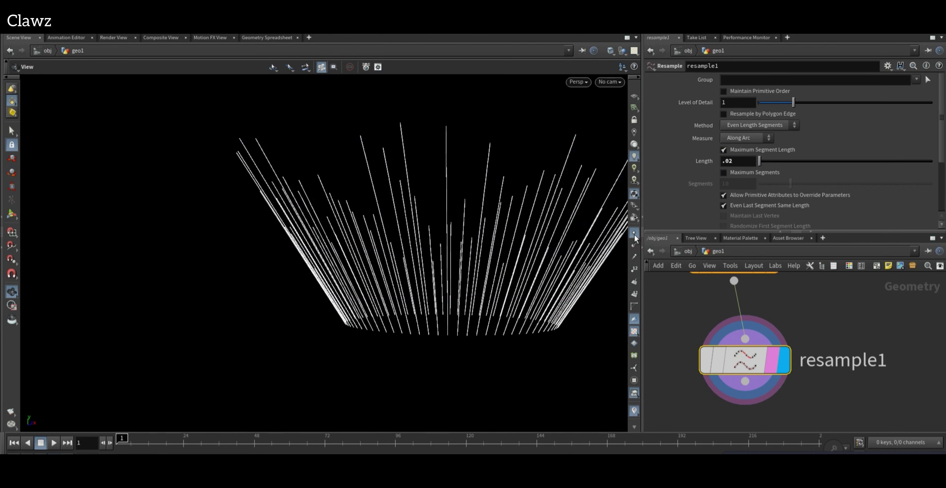
click(634, 234)
drag(511, 294, 459, 293)
Add a PolyFrame node fed by the Resample node and display it.
scroll(797, 342, down, 5)
middle_drag(815, 371, 881, 352)
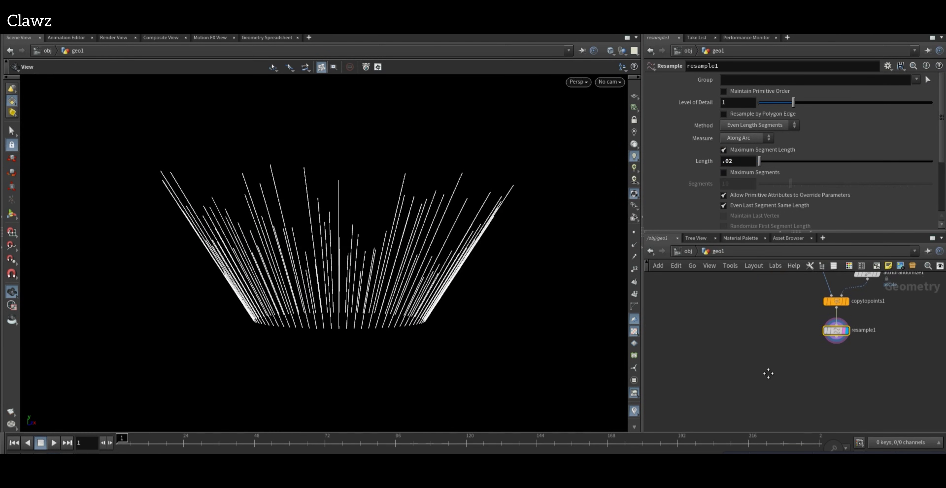
key(Tab)
key(Escape)
key(Tab)
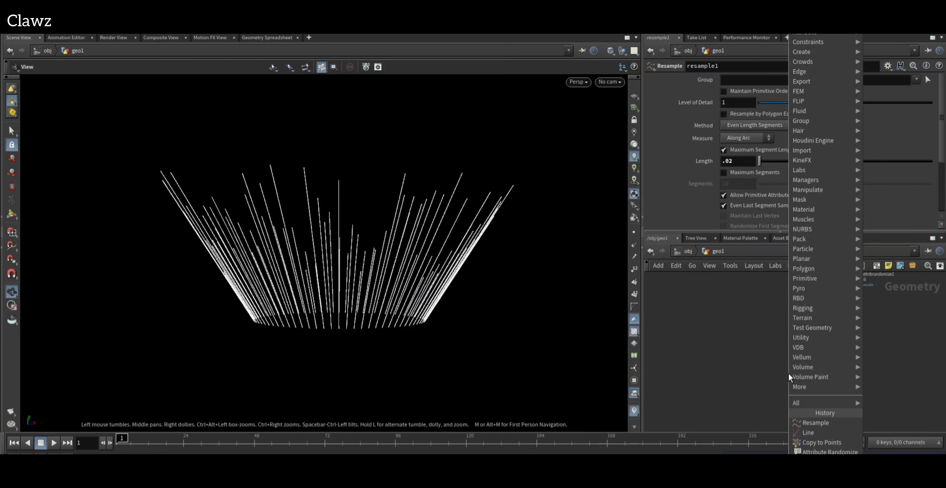
click(807, 356)
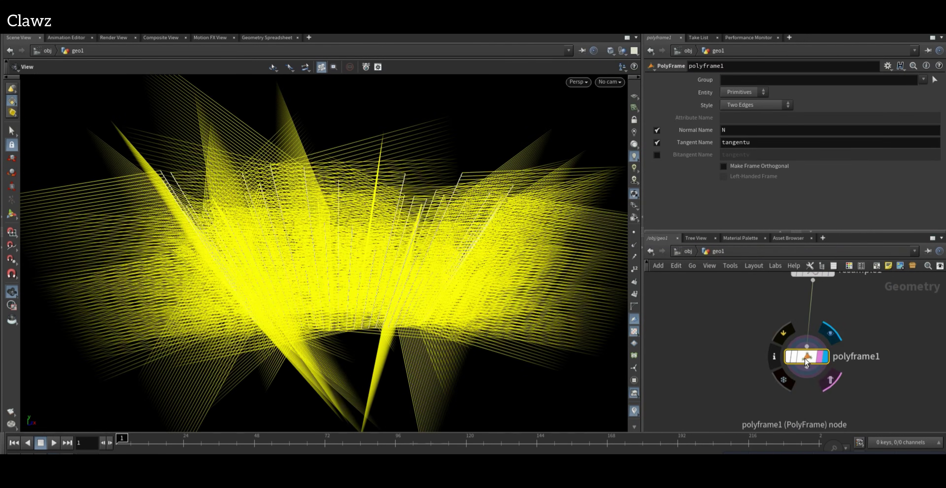
Turn off the PolyFrame's normal output and set its tangent name to N.
click(656, 131)
click(770, 147)
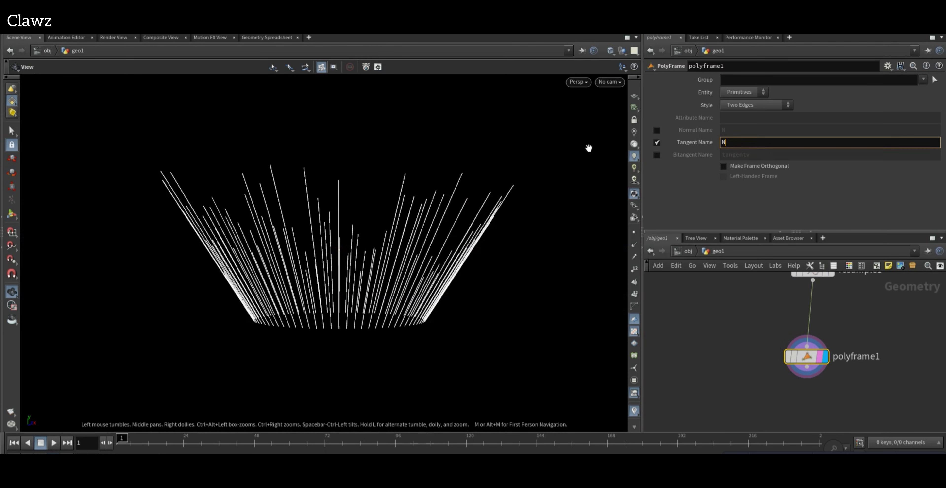
key(Return)
drag(335, 238, 384, 234)
middle_drag(400, 211, 308, 141)
scroll(861, 355, down, 2)
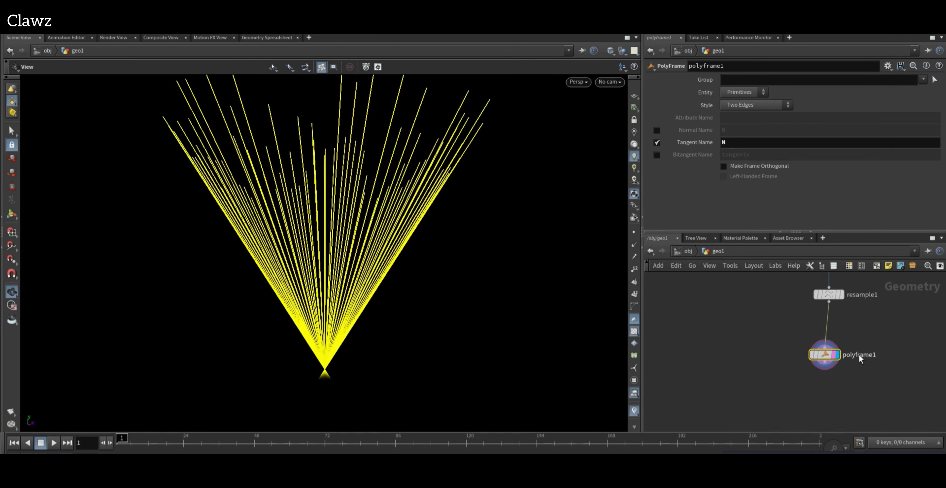
Add an Attribute Wrangle after the PolyFrame, display it, and write the expression @v = -@N;.
scroll(784, 345, up, 3)
drag(868, 366, 885, 311)
middle_drag(825, 333, 743, 321)
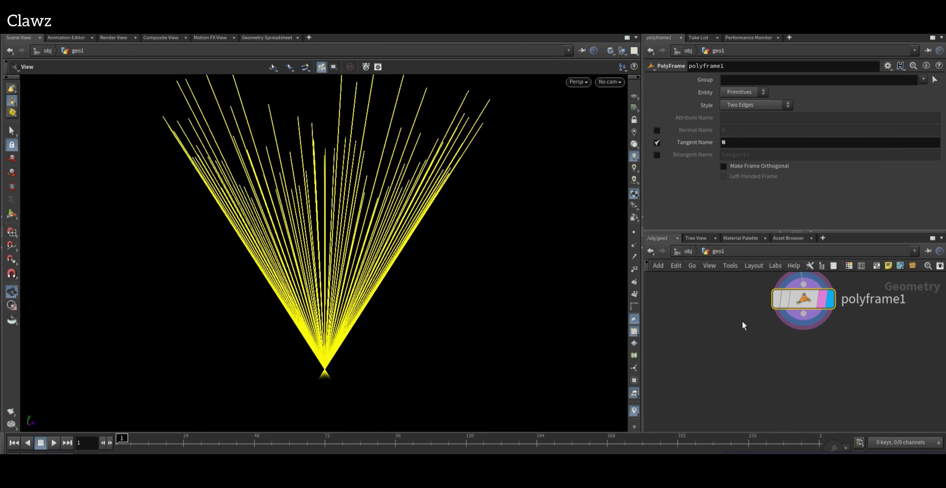
key(Tab)
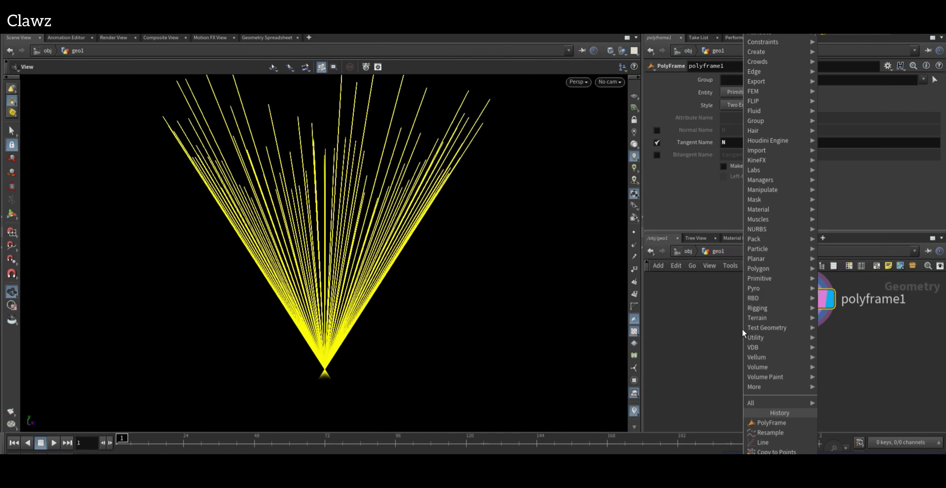
text(wr)
key(Return)
click(804, 356)
scroll(811, 366, up, 2)
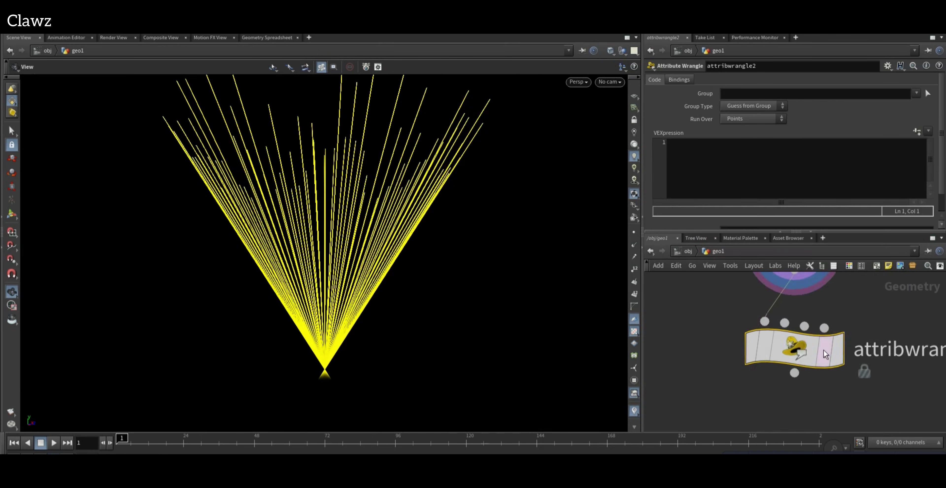
click(840, 350)
click(671, 176)
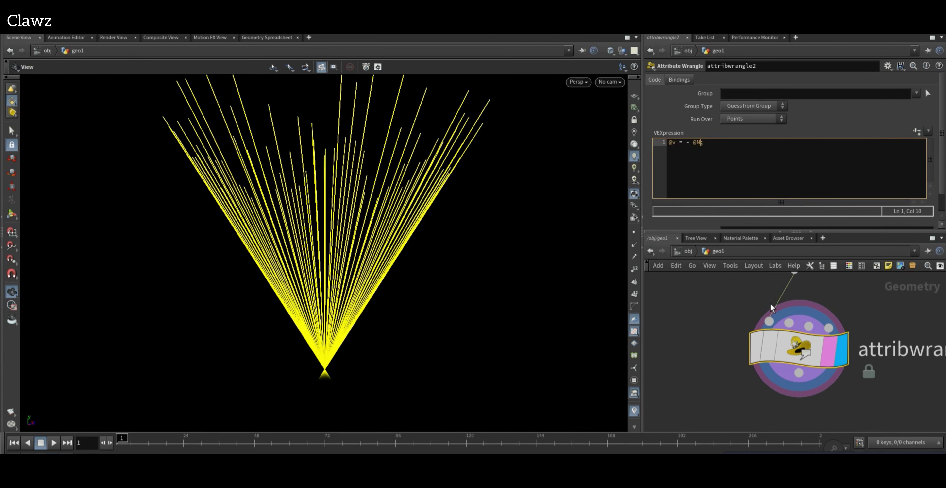
Add a VDB from Particles node fed by the velocity wrangle and make it the displayed node.
scroll(698, 346, down, 5)
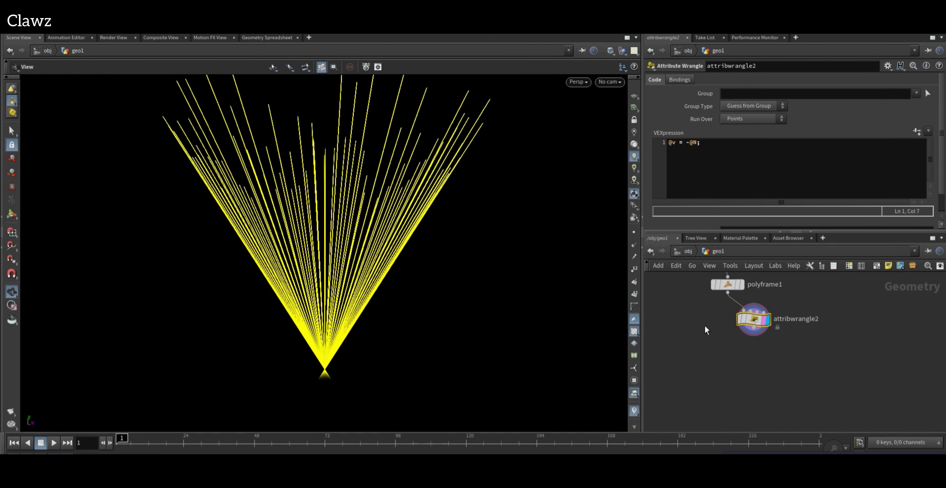
key(Tab)
mouse_move(771, 93)
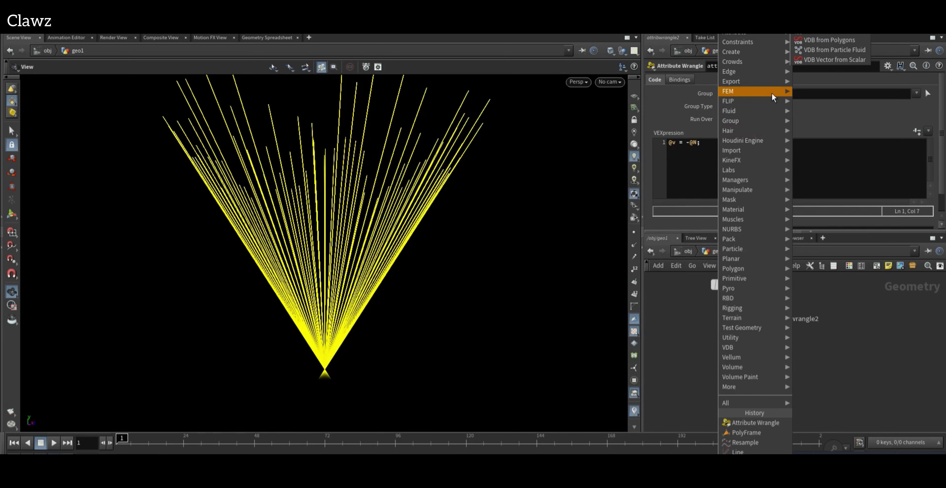
key(Escape)
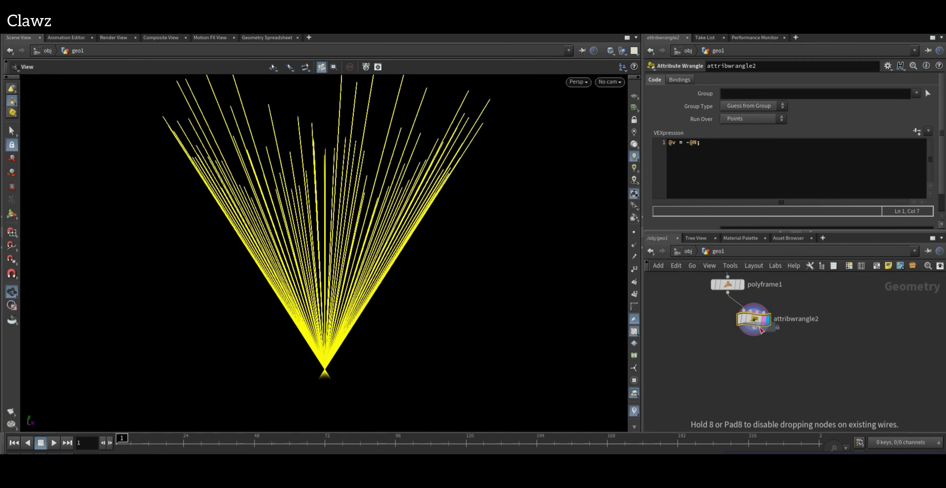
click(758, 364)
scroll(763, 383, up, 5)
click(782, 345)
Set the VDB from Particles point radius scale to .02 and voxel size to 0.02.
drag(731, 142, 676, 146)
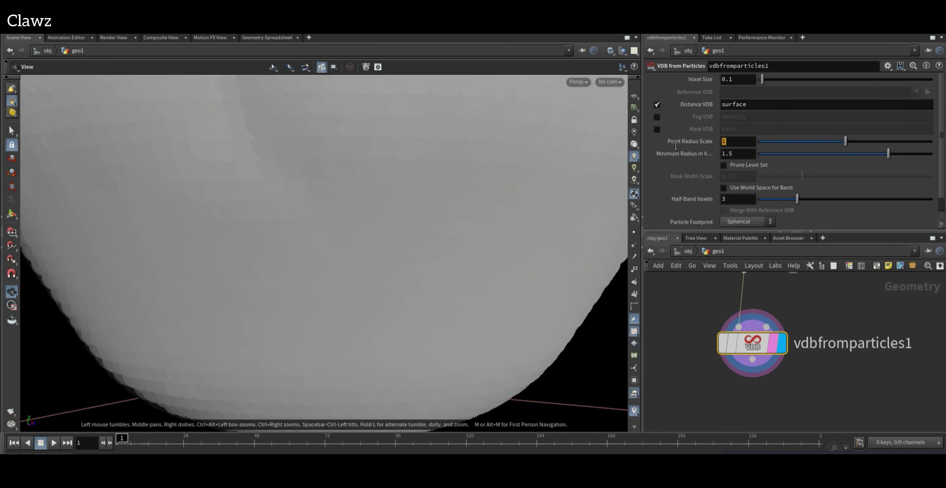
text(.02)
key(Return)
text(02)
key(Return)
Set the VDB's voxel size to 0.005, point radius scale to .05 and minimum radius in voxels to .4.
drag(733, 153, 598, 157)
text(.)
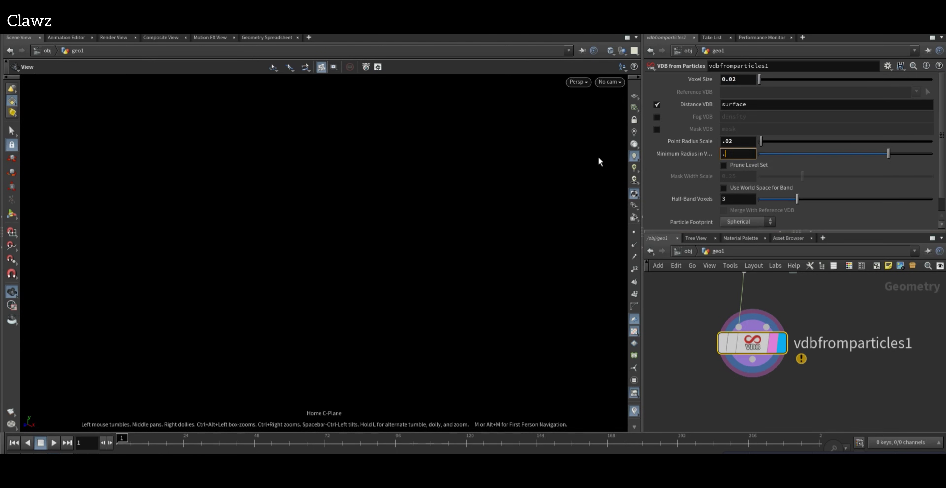
click(737, 141)
key(BackSpace)
text(5)
scroll(793, 355, up, 2)
text(4)
key(Return)
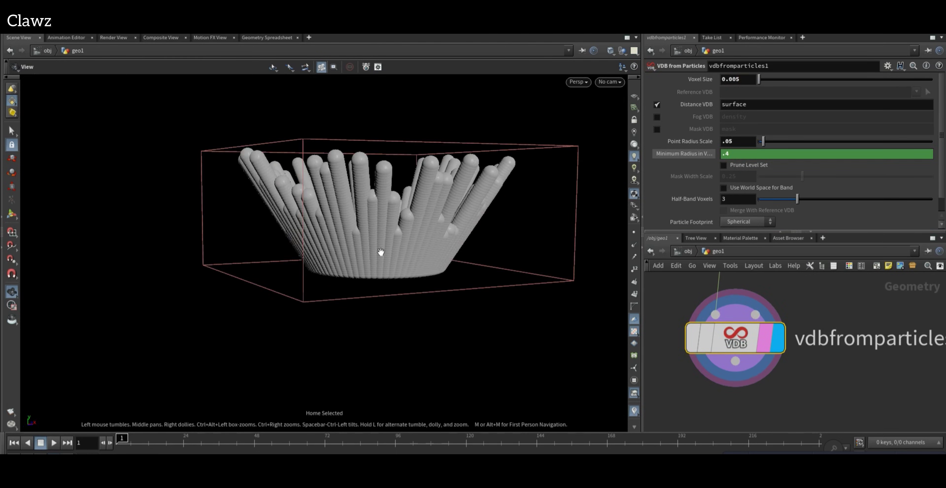
Thin the crown's strands by setting the VDB point radius scale to .02.
mouse_move(380, 251)
mouse_down()
mouse_move(416, 201)
mouse_move(459, 206)
mouse_up()
click(736, 141)
key(BackSpace)
text(2)
key(Return)
drag(444, 269, 506, 216)
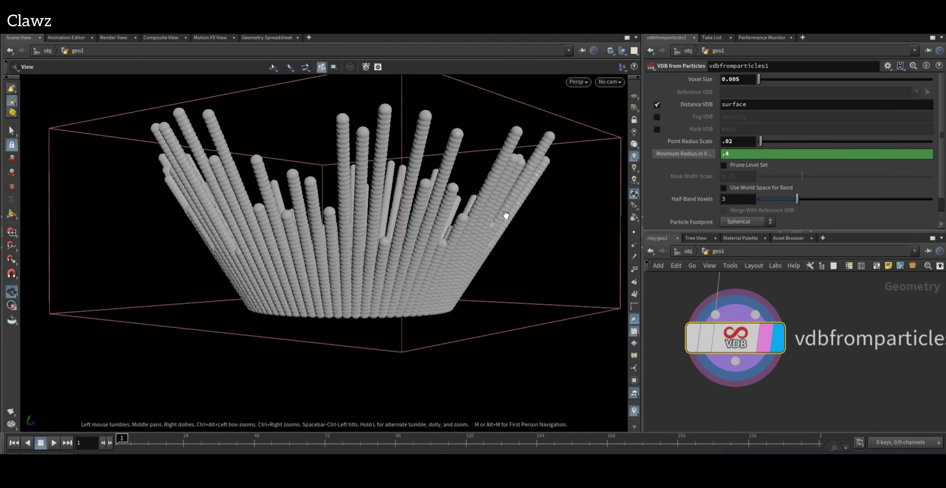
Set the VDB's minimum radius in voxels to .05.
click(737, 153)
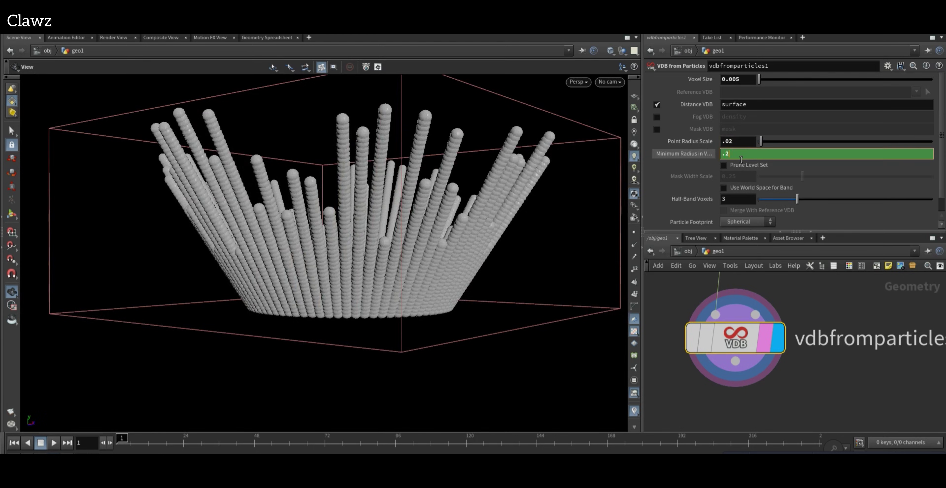
key(BackSpace)
text(05)
key(Return)
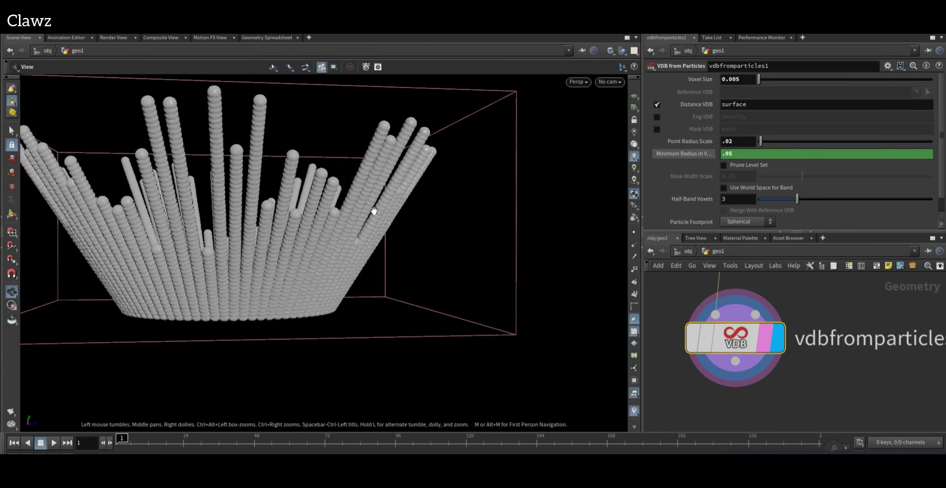
Add one point attribute entry to the VDB from Particles, using attribute v with VDB name vel.
scroll(372, 211, down, 4)
scroll(759, 154, down, 1)
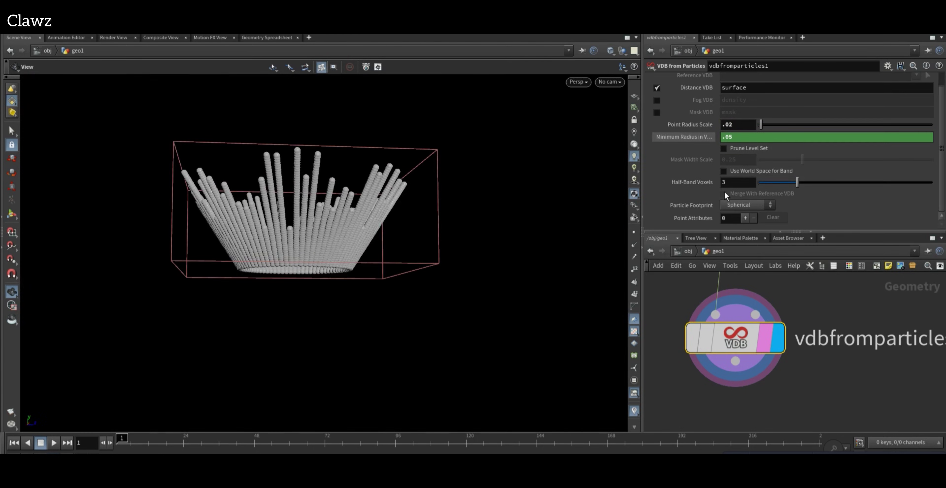
click(745, 217)
scroll(746, 216, down, 1)
click(790, 208)
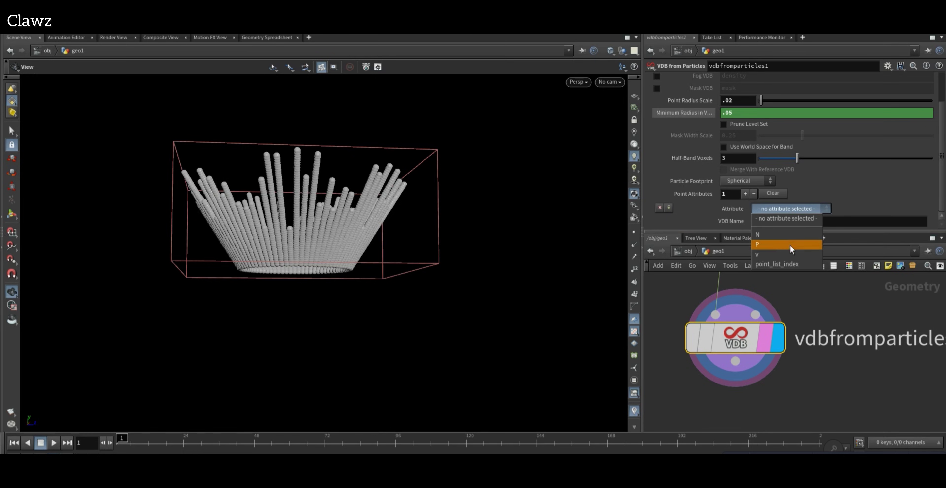
click(771, 240)
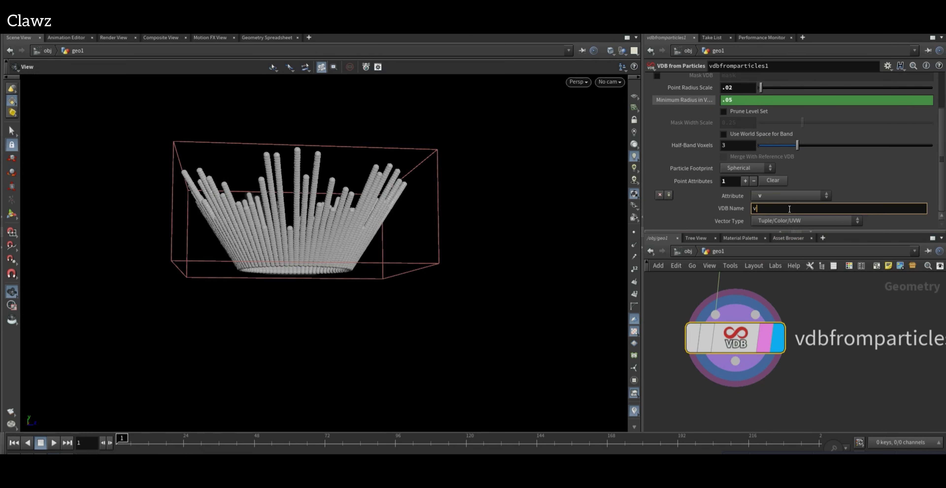
Add a Null node below the VDB from Particles and name it vel.
scroll(858, 311, down, 3)
click(788, 340)
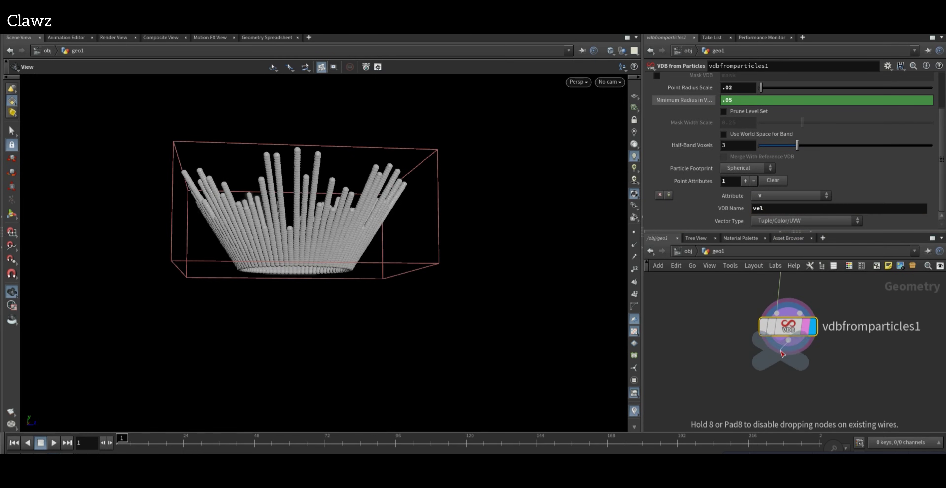
click(789, 395)
click(828, 398)
text(vel)
key(Return)
Add an Ocean Source node in empty space beside the crown's node chain and display it.
scroll(792, 408, down, 3)
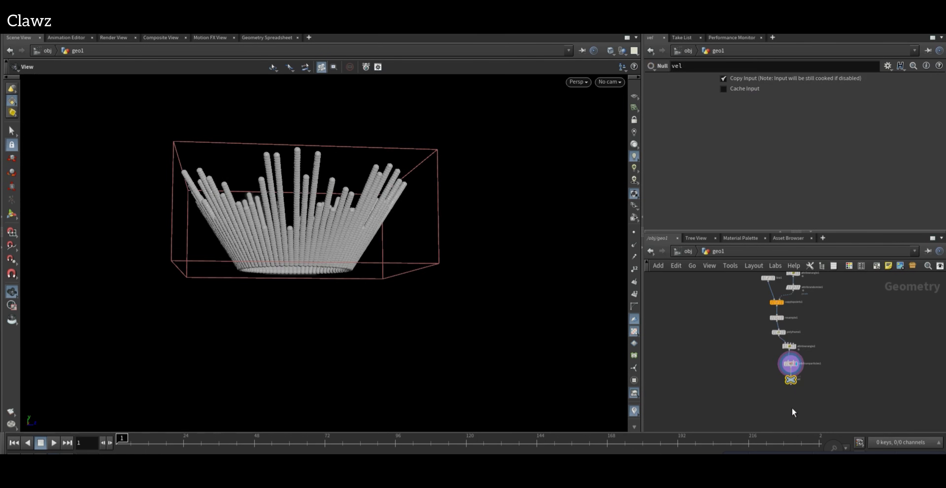
key(Tab)
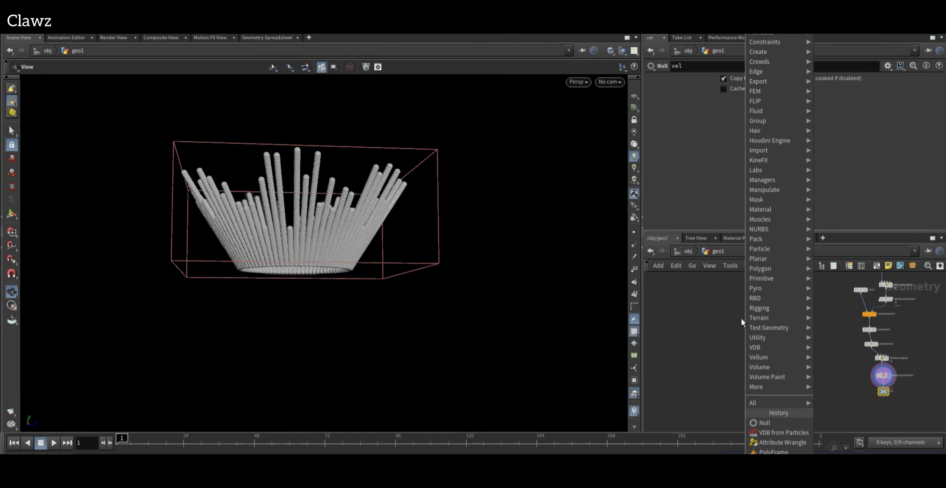
click(844, 40)
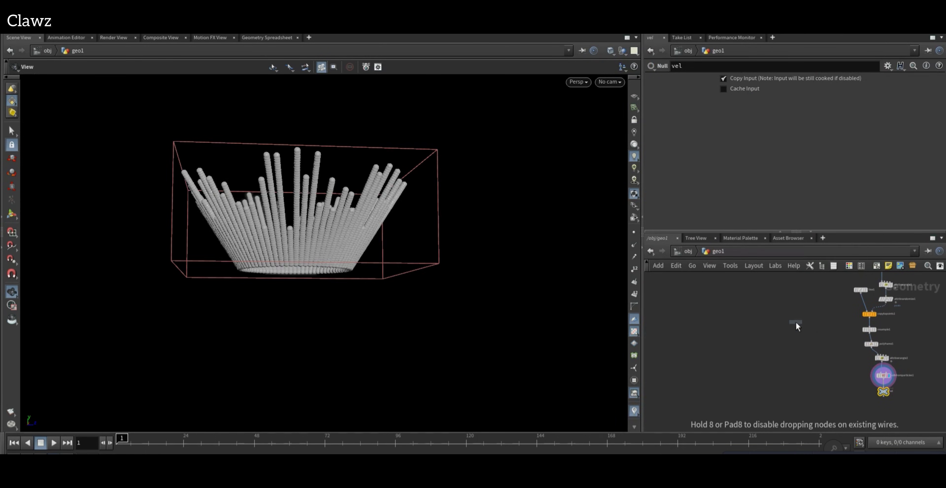
click(794, 322)
scroll(834, 282, down, 2)
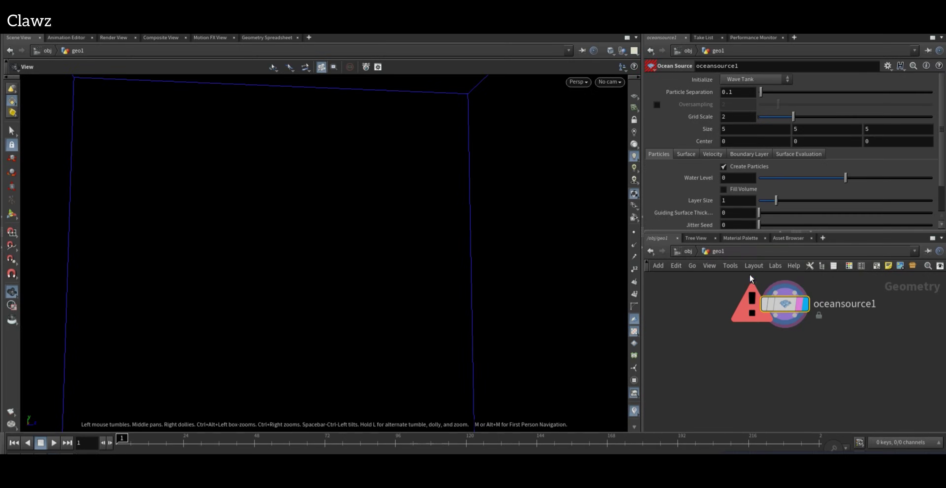
Change the Ocean Source's initialization preset and enable Narrow Band Particles.
click(750, 78)
click(744, 111)
drag(401, 201, 308, 171)
scroll(308, 172, down, 1)
scroll(753, 206, down, 3)
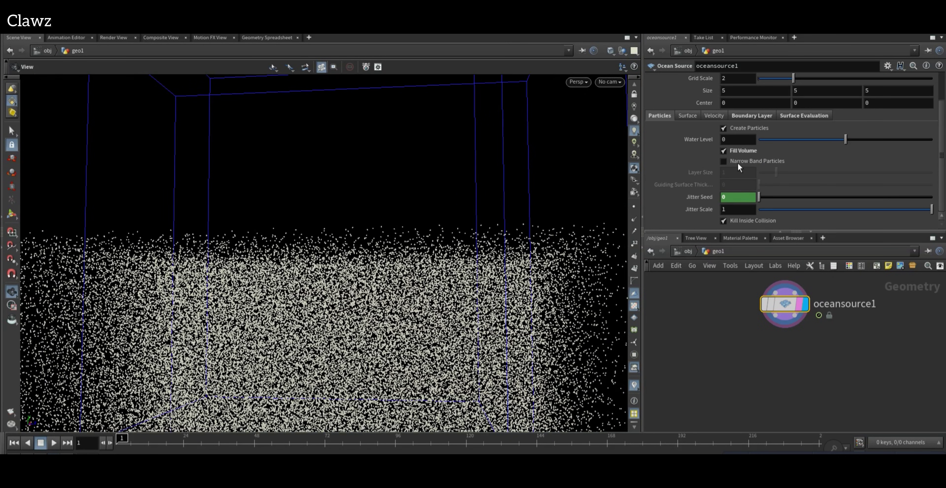
click(738, 162)
Delete the channels on the Ocean Source's Jitter Seed parameter.
scroll(392, 246, down, 5)
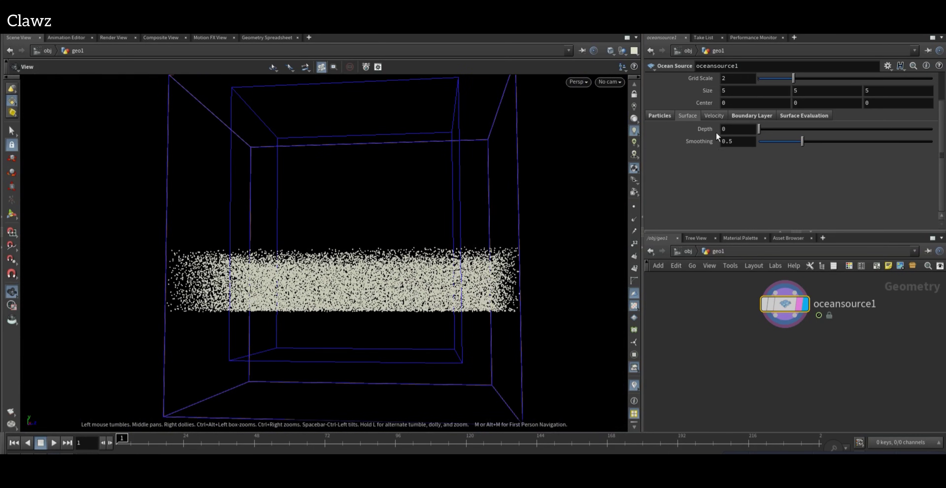
right_click(702, 198)
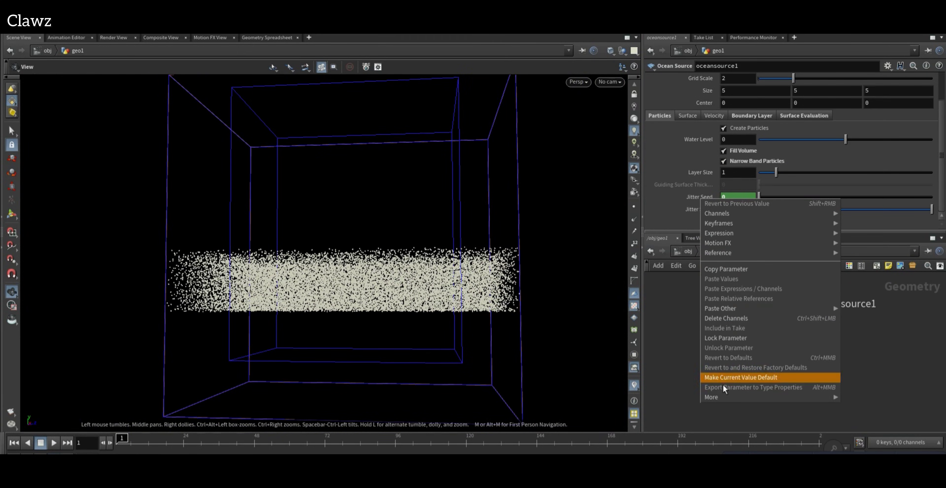
click(737, 319)
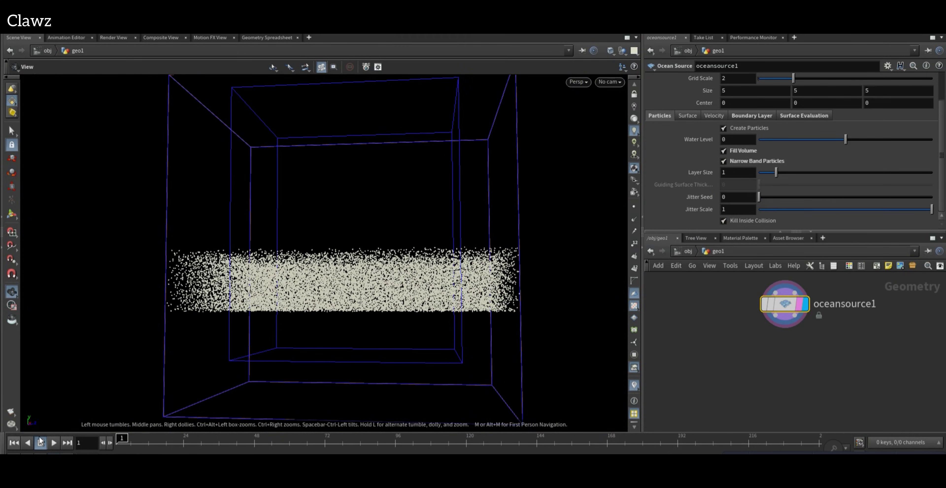
key(Tab)
text(delete)
key(Return)
click(754, 347)
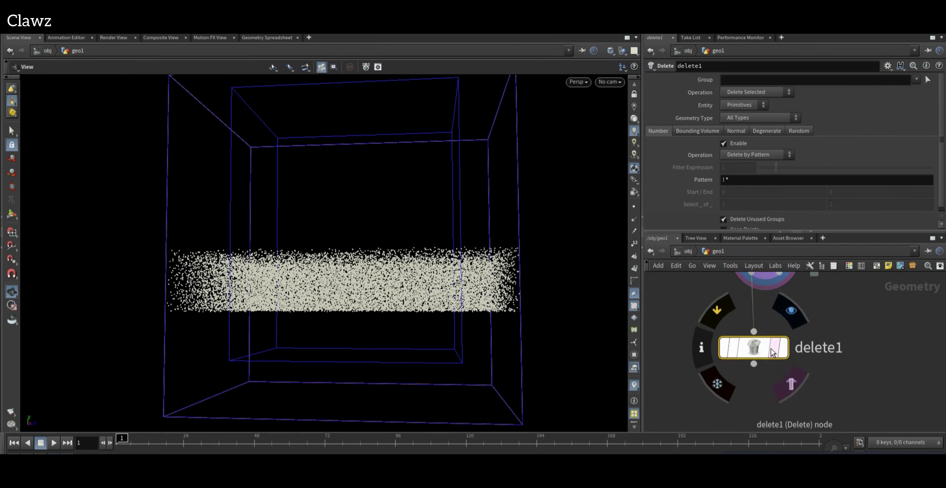
key(Delete)
Add a Split node after the Ocean Source, display it, and choose the group that separates the surface volume from the particles.
key(Tab)
text(split)
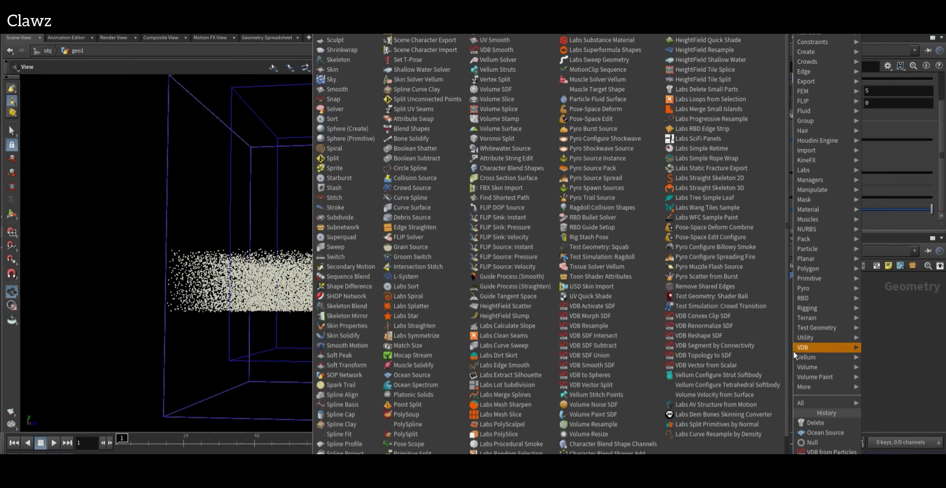
key(Return)
click(762, 342)
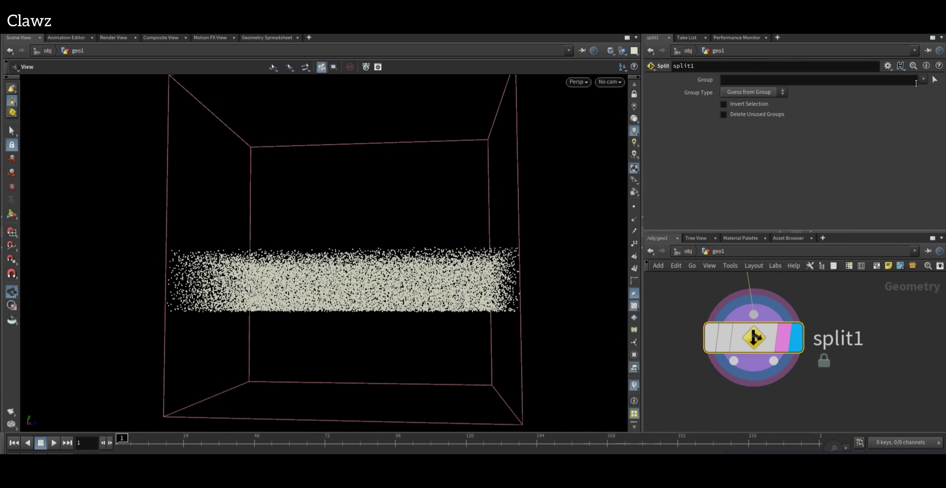
click(911, 103)
scroll(769, 373, down, 3)
Connect a Null node to the Split's first output and name it surface.
drag(762, 356, 754, 347)
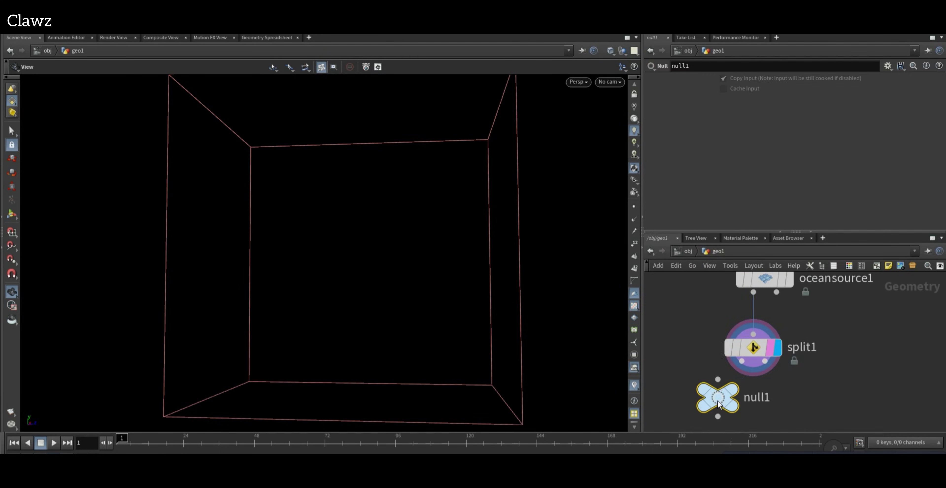
click(742, 360)
middle_drag(746, 388, 759, 355)
click(760, 333)
click(760, 371)
drag(731, 364, 851, 377)
text(surface)
key(Return)
Add a second Null on the Split's other output and name it particles.
drag(779, 326, 864, 353)
scroll(874, 368, up, 2)
key(F2)
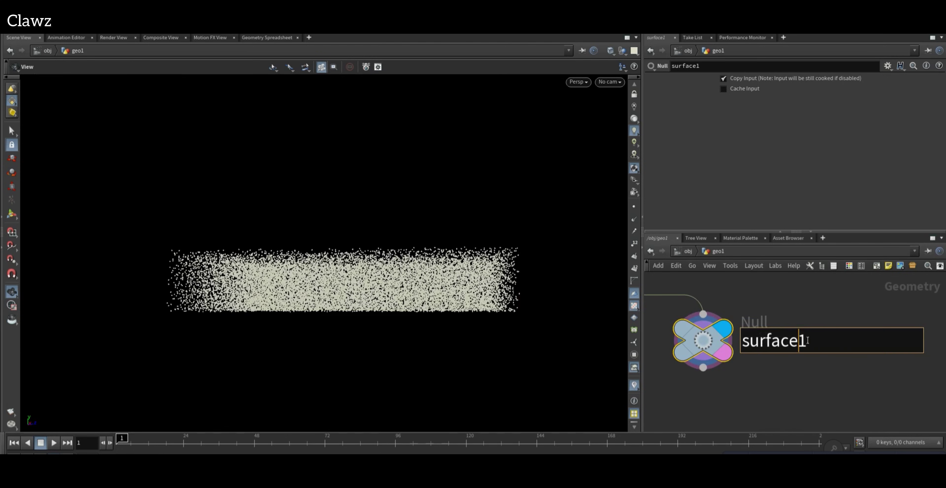
text(particles)
key(Return)
Add a DOP Network node between the ocean source branch and the crown branch and display it.
scroll(690, 347, down, 4)
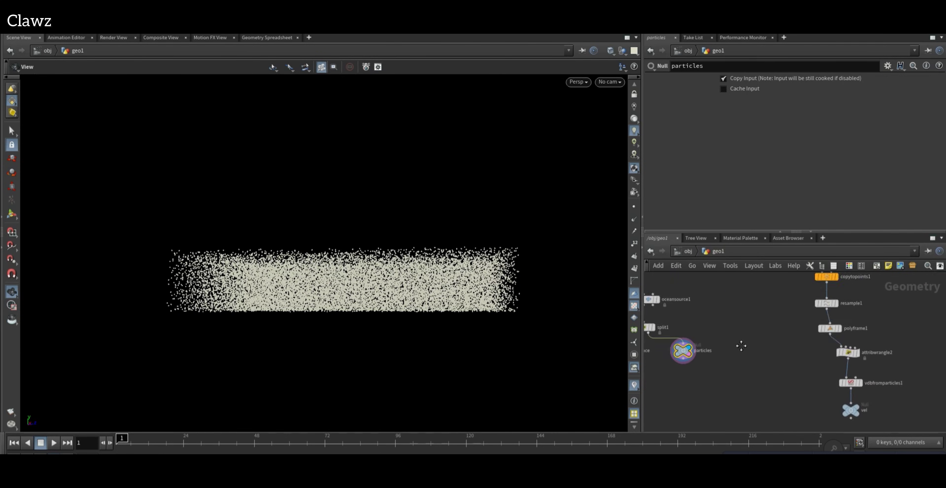
middle_drag(742, 345, 787, 319)
key(Tab)
text(dopn)
key(Return)
click(779, 346)
scroll(788, 340, up, 3)
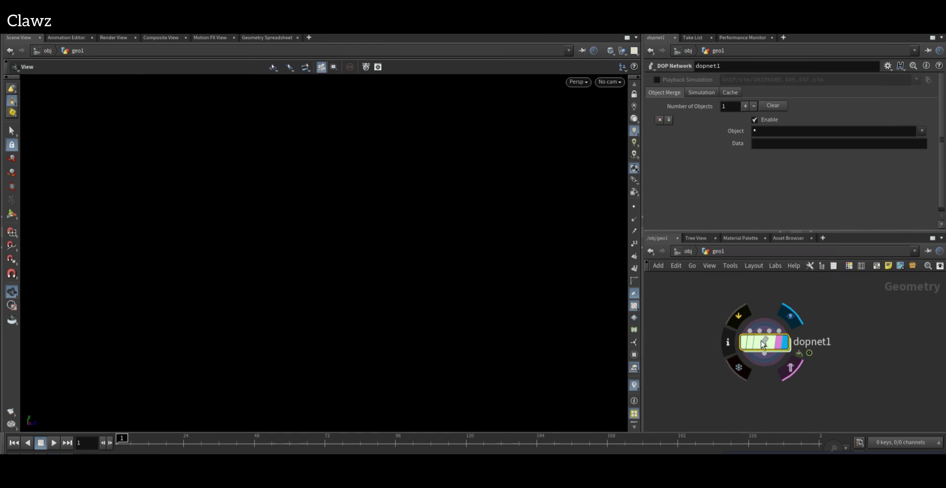
Go inside the DOP Network and add a FLIP Object node.
double_click(762, 335)
key(Tab)
mouse_move(744, 327)
text(flipo)
key(Return)
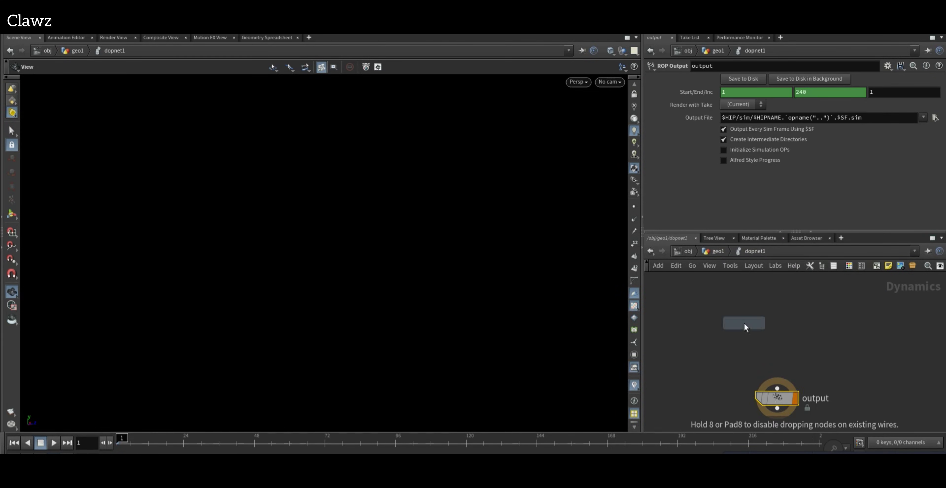
click(745, 323)
Add a FLIP Solver beside the FLIP Object and place a Gravity Force node below it.
key(Tab)
text(flips)
key(Return)
click(858, 329)
scroll(818, 319, down, 2)
middle_drag(838, 348, 794, 372)
click(789, 385)
Add a Volume Source node and connect it to the FLIP Solver's last input.
key(Tab)
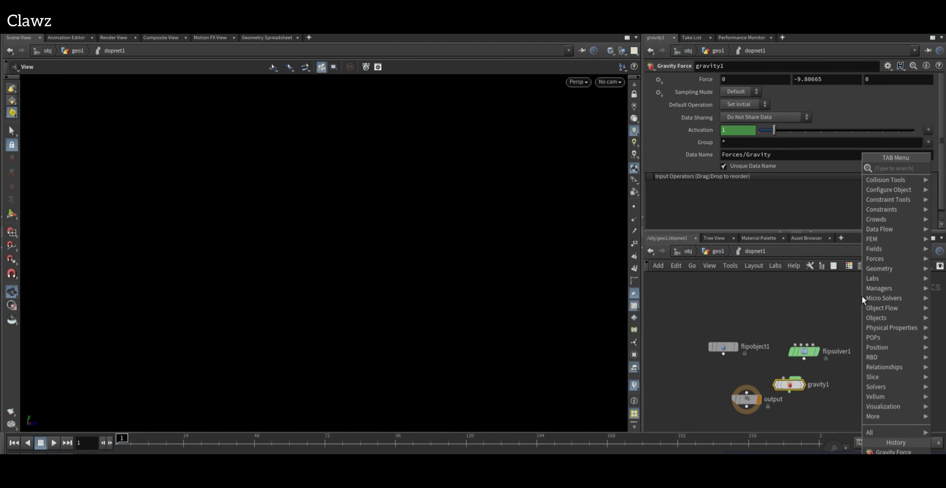
key(Tab)
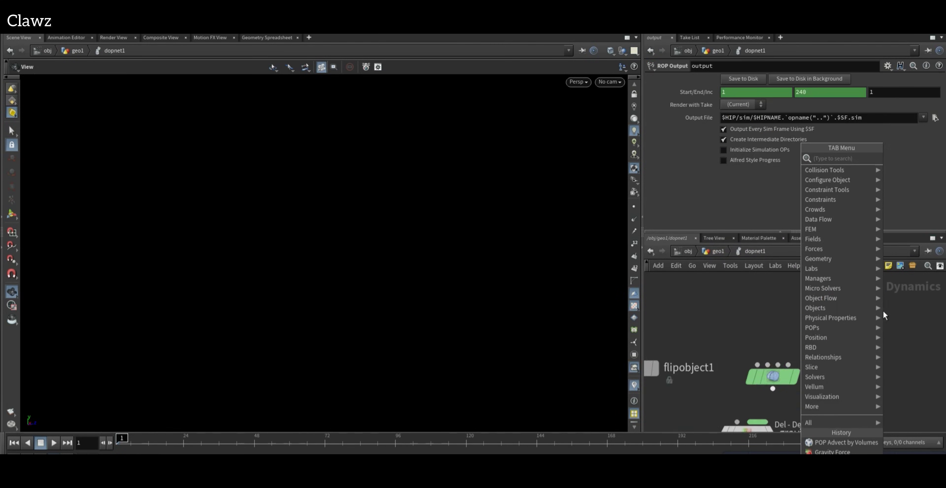
text(vol)
key(Return)
click(884, 306)
drag(885, 316, 789, 364)
middle_drag(735, 369, 857, 336)
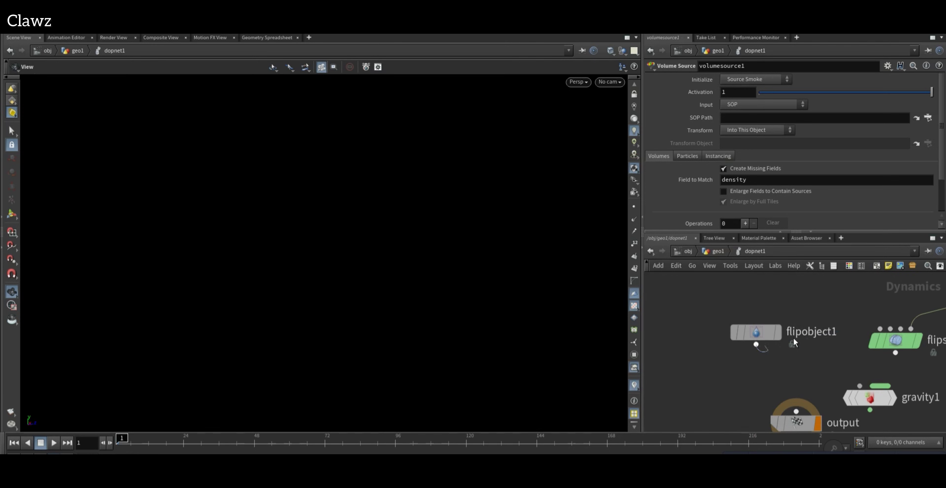
Wire the FLIP Object into the FLIP Solver's first input, chain the solver through the Gravity Force to the output, and tidy the node layout.
drag(757, 345, 881, 331)
drag(760, 334, 801, 309)
drag(896, 354, 861, 389)
scroll(791, 288, down, 3)
drag(836, 358, 794, 358)
drag(794, 366, 848, 398)
drag(843, 326, 826, 326)
middle_drag(882, 294, 856, 328)
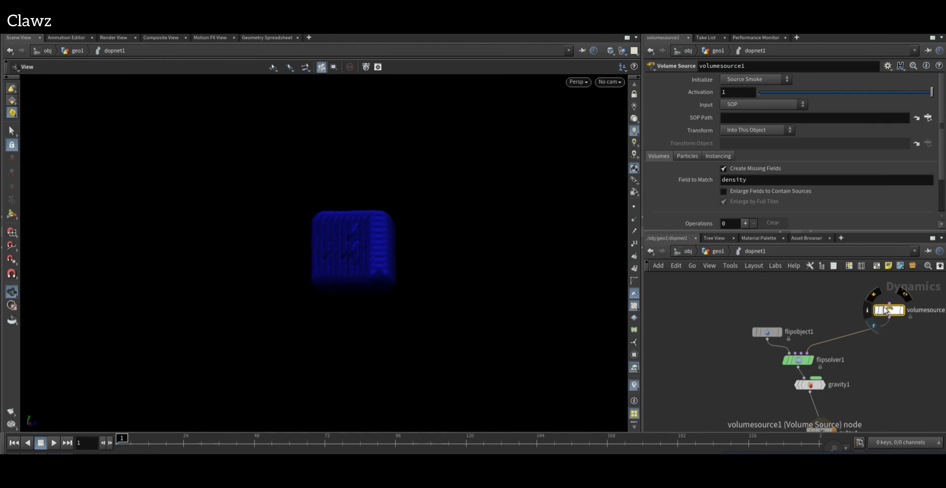
drag(889, 311, 870, 322)
Set the FLIP Object's initial data input type to Narrow Band.
click(766, 331)
scroll(721, 186, down, 2)
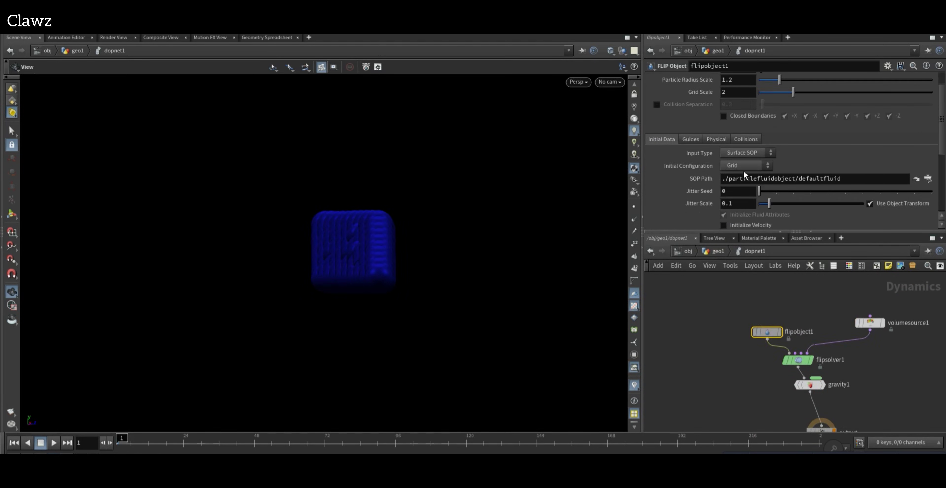
click(743, 152)
click(799, 143)
click(750, 153)
click(729, 201)
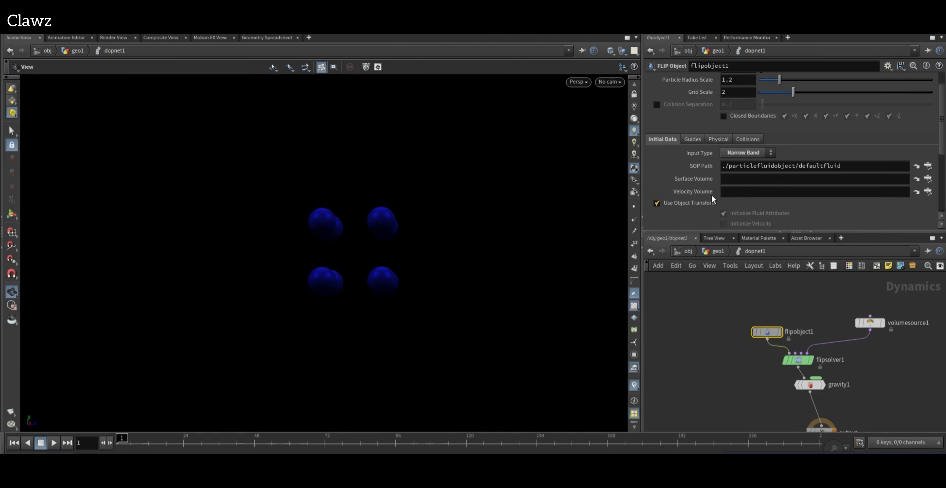
Point the FLIP Object's SOP Path to ../../surface/.
drag(845, 166, 571, 191)
text(../../sur)
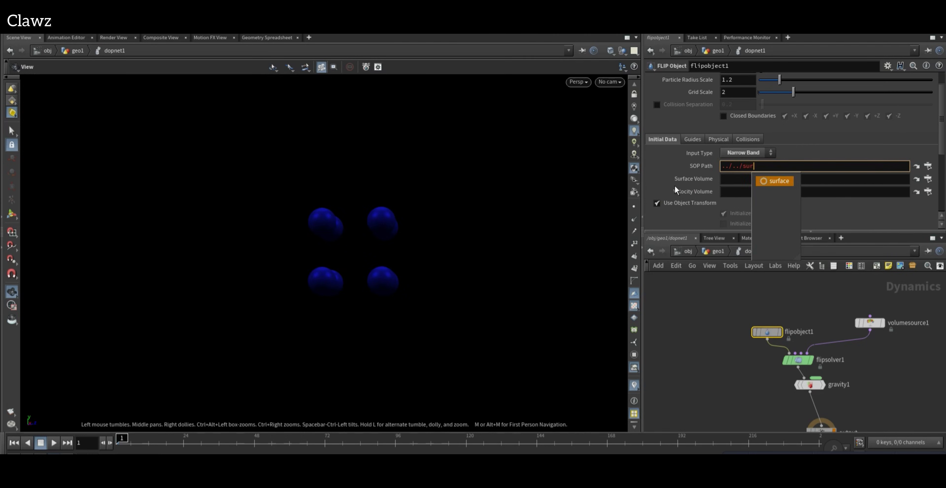
key(Return)
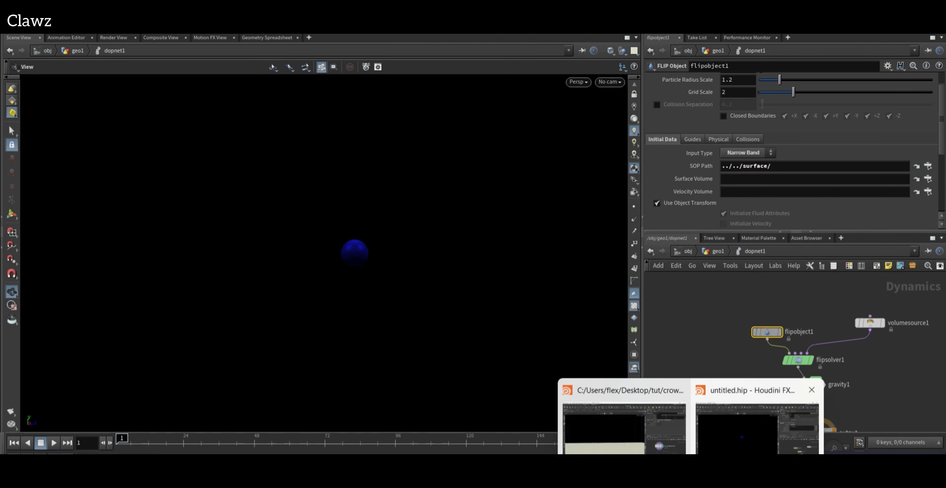
Set the FLIP Object's SOP Path to /obj/geo1/particles and its Surface Volume to /obj/geo1/surface/.
click(718, 252)
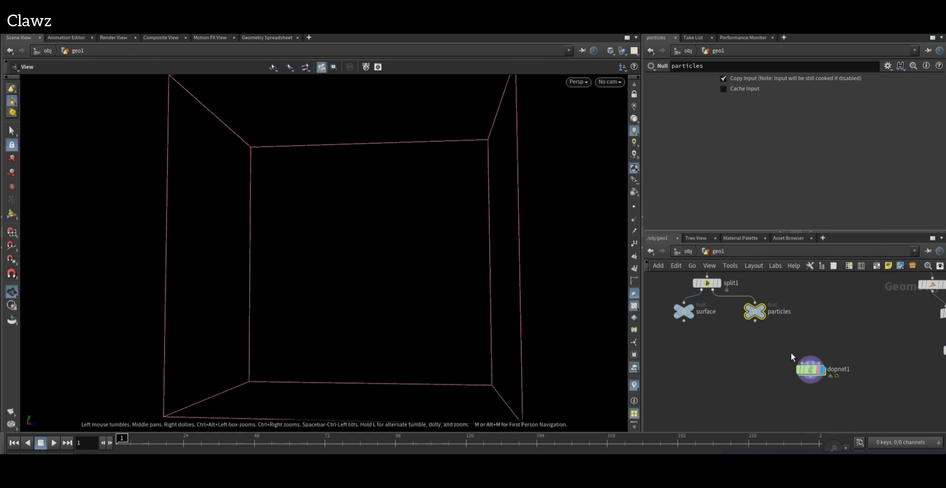
double_click(801, 368)
drag(786, 168, 611, 180)
text(/obj/geo1/particles)
key(Return)
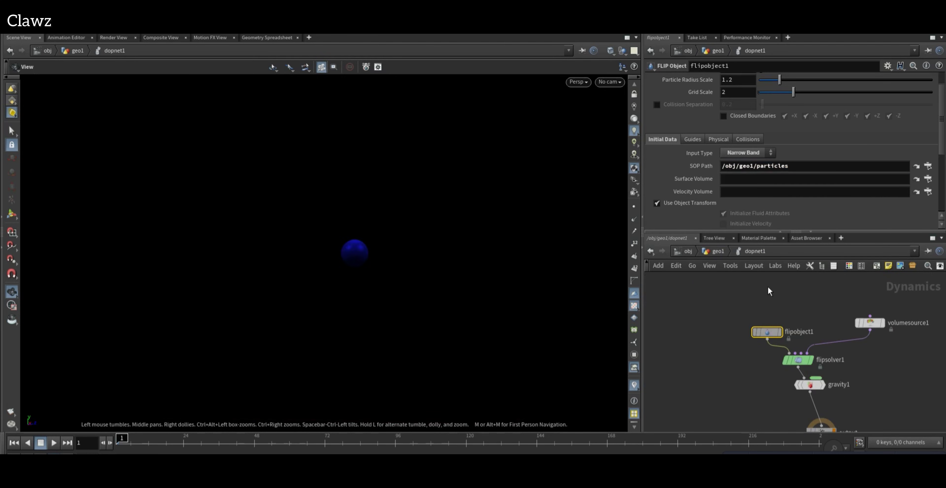
click(738, 183)
text(surface/)
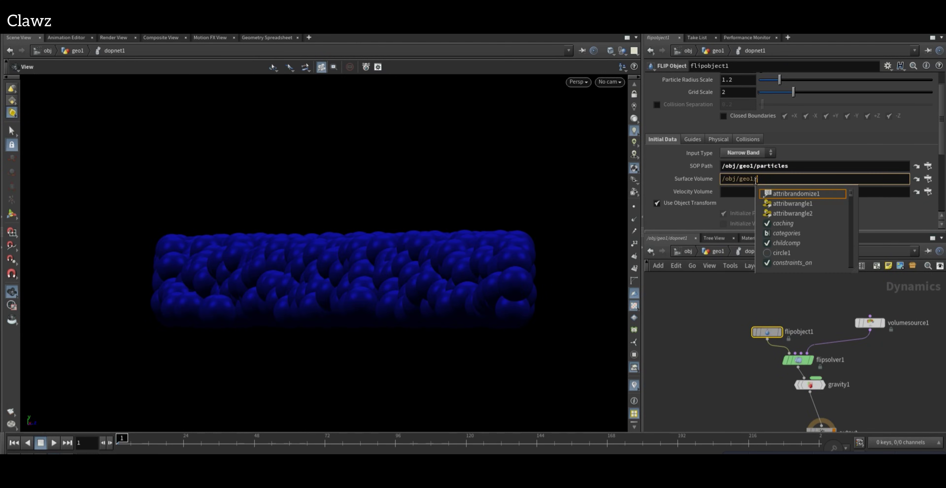
click(688, 288)
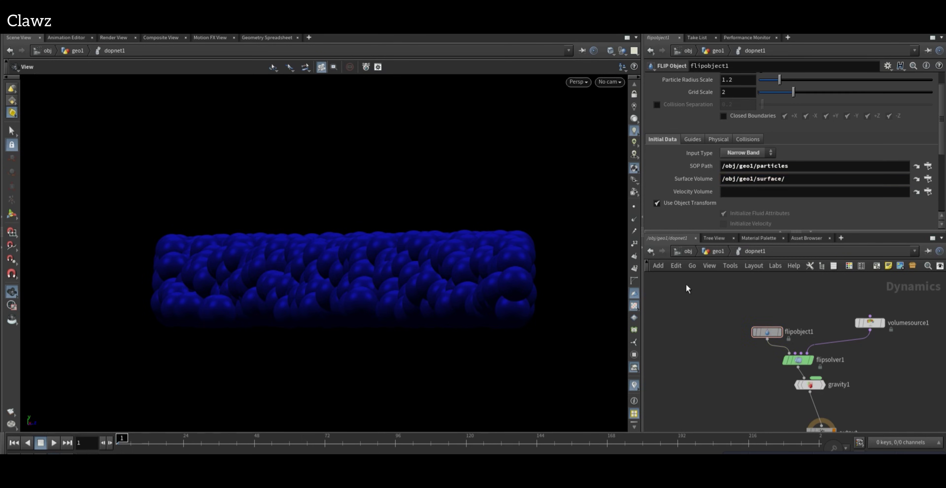
Set the FLIP Object's particle guide visualization to Particles and turn on Closed Boundaries.
click(692, 140)
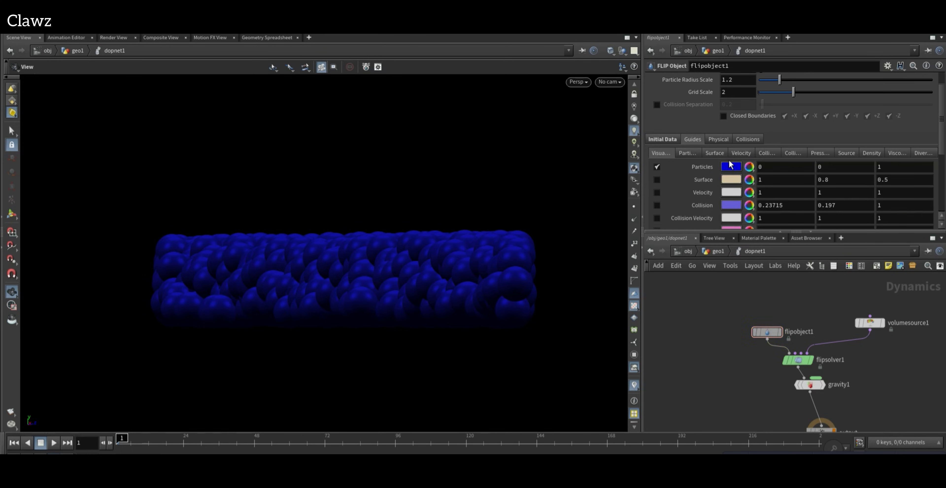
click(694, 154)
click(737, 167)
click(732, 204)
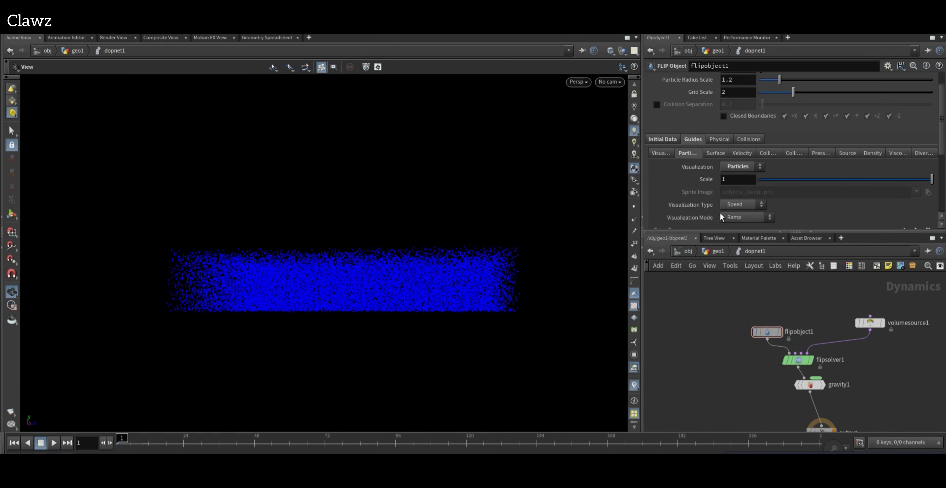
scroll(739, 333, down, 2)
click(748, 139)
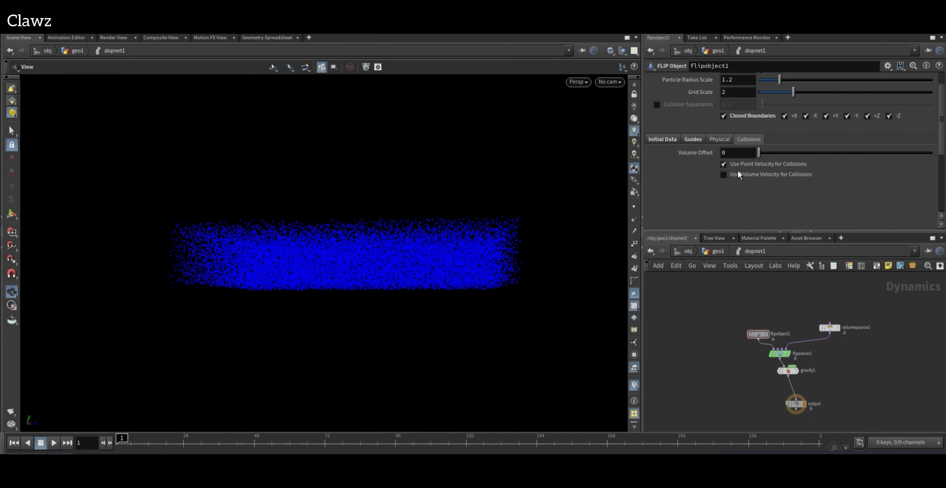
scroll(765, 294, up, 1)
Initialize the Volume Source as Source FLIP and set both its source volume and target field to vel.
click(845, 314)
scroll(764, 288, up, 2)
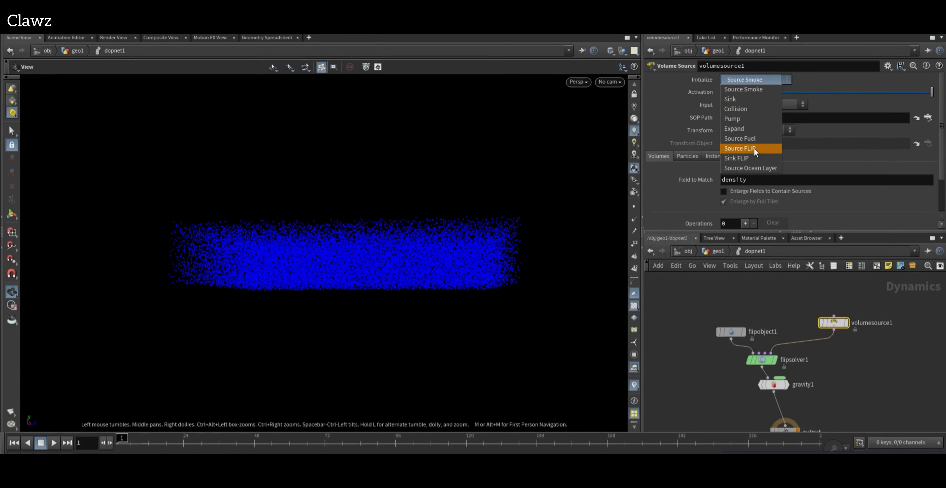
click(754, 149)
scroll(702, 147, down, 3)
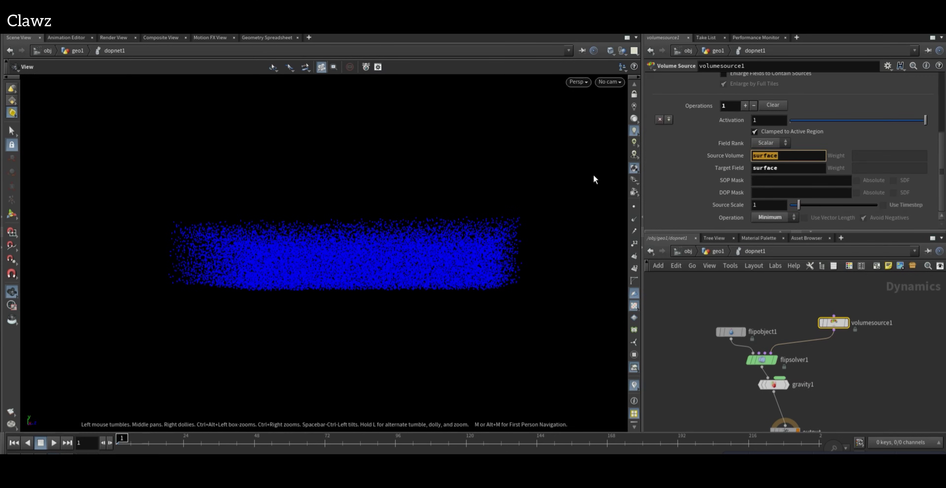
key(Tab)
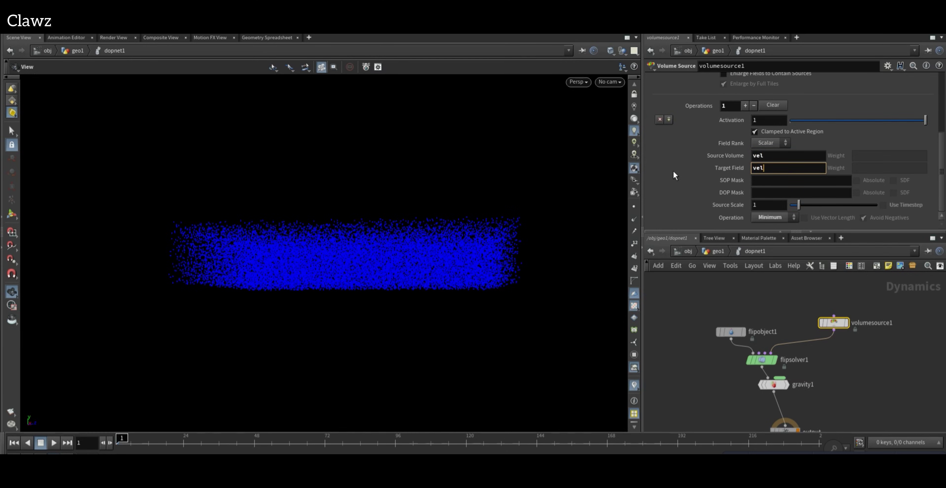
key(Return)
Go up to the geo1 network to look at the crown branch and return inside the DOP Network.
scroll(676, 176, up, 5)
click(714, 251)
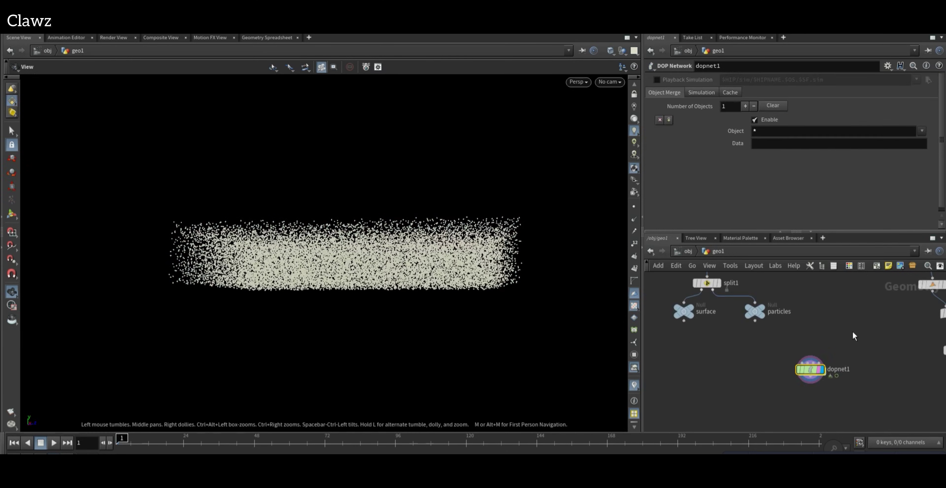
drag(781, 342, 861, 372)
scroll(699, 352, up, 2)
double_click(662, 344)
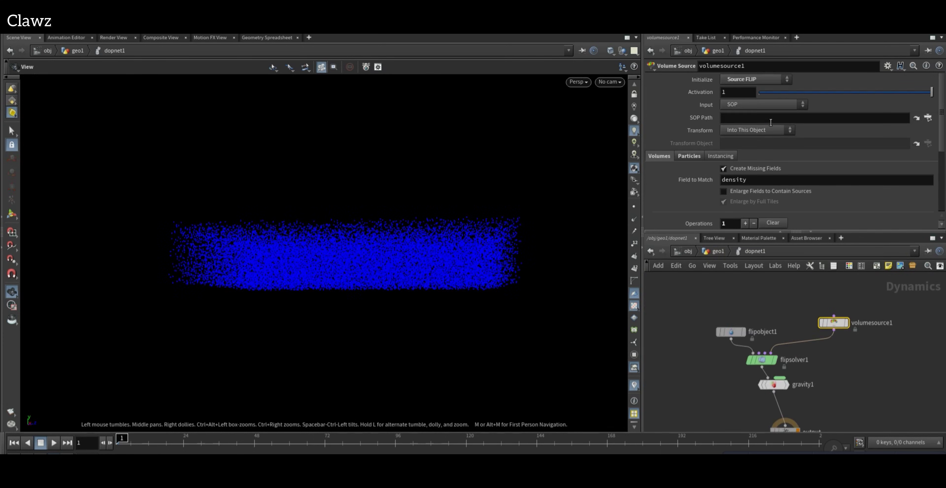
Set the operation of the Volume Source's vel field to Add.
scroll(707, 153, down, 5)
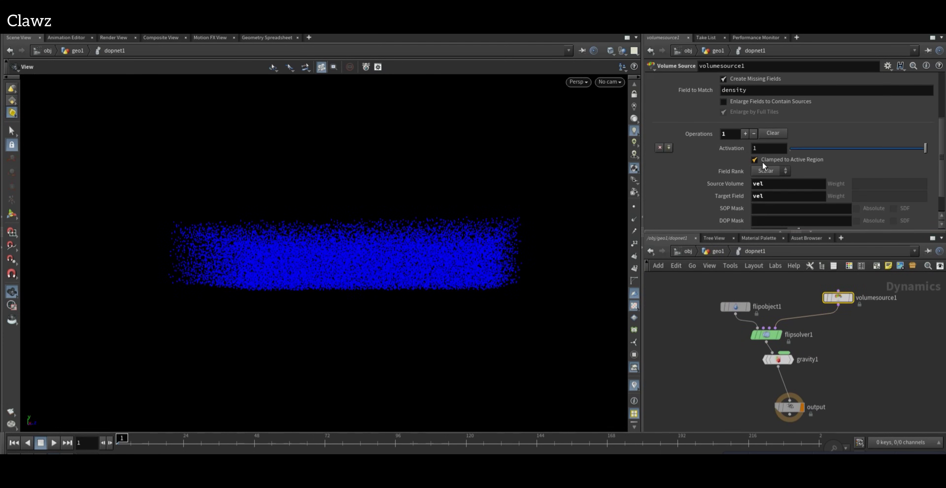
click(771, 217)
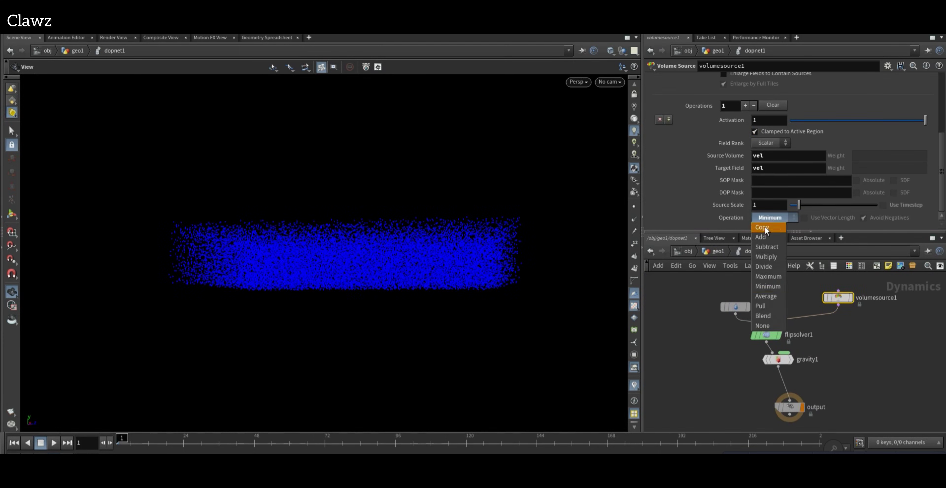
click(765, 261)
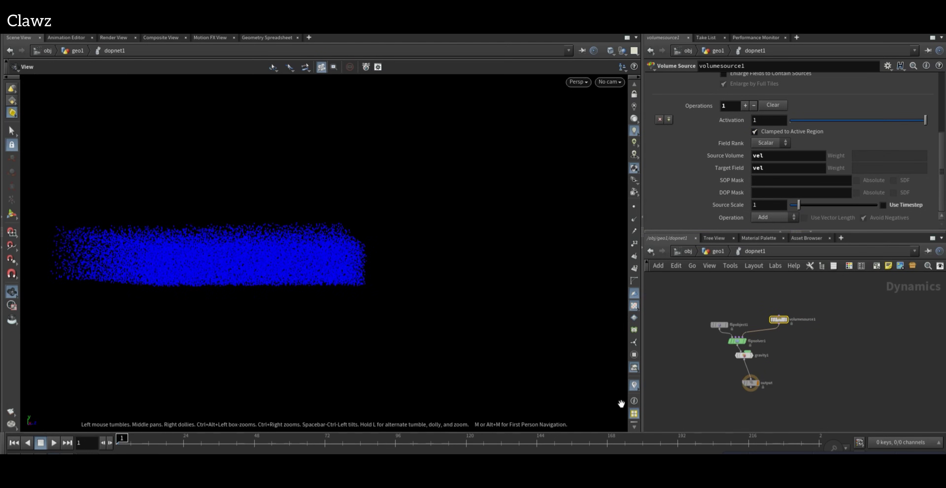
Set the box size of the FLIP Solver's volume limits to 5, 5, 5.
scroll(426, 302, down, 12)
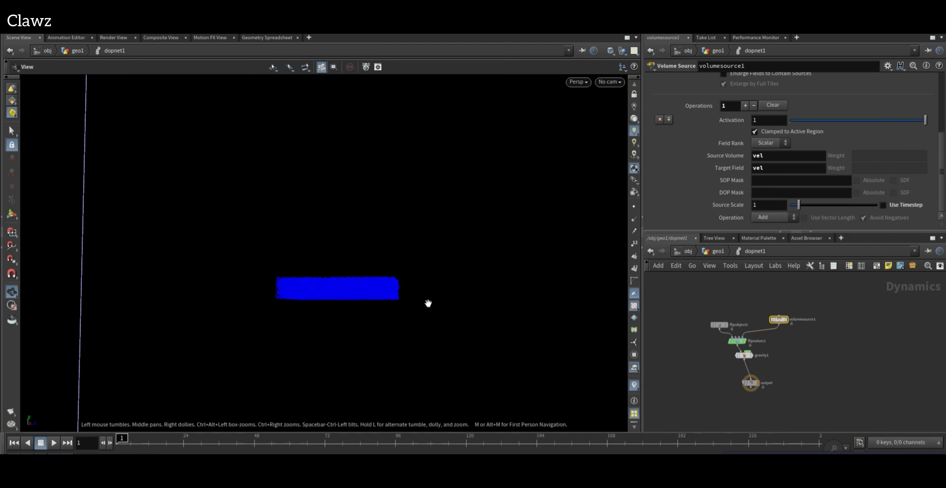
drag(498, 276, 477, 312)
scroll(746, 317, up, 3)
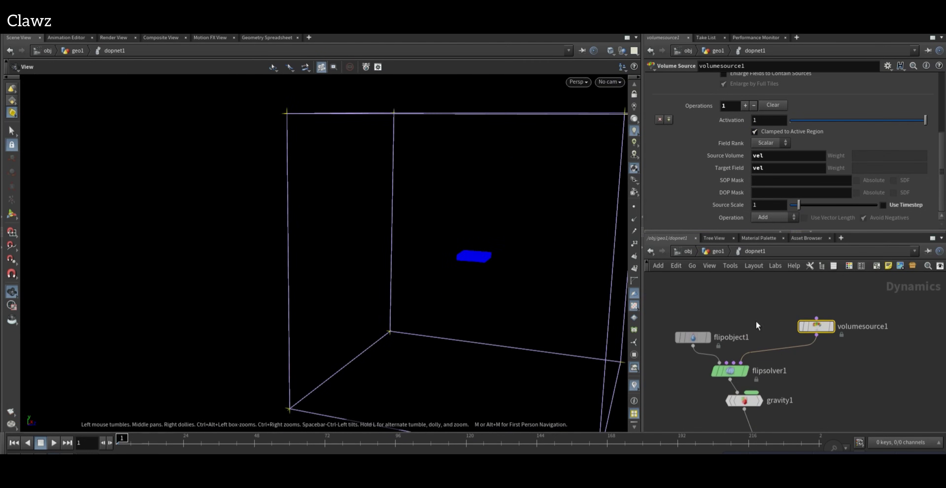
click(722, 370)
click(738, 80)
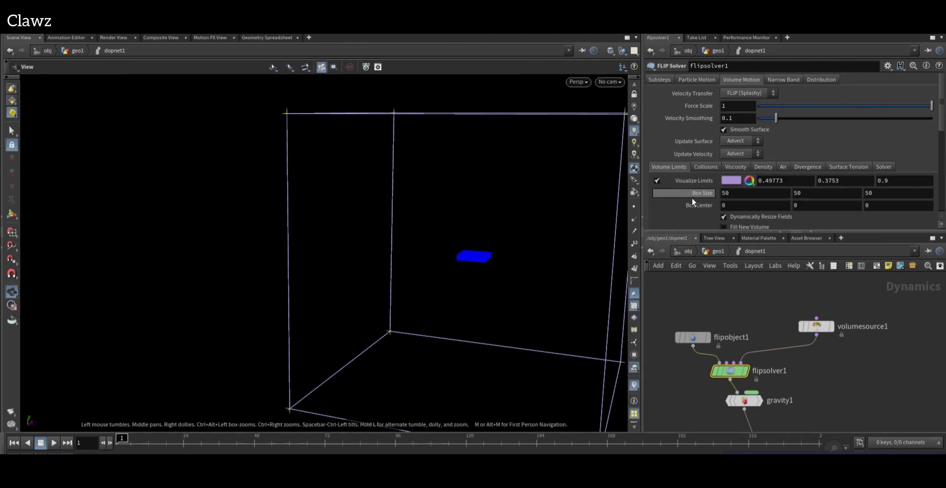
scroll(731, 190, down, 1)
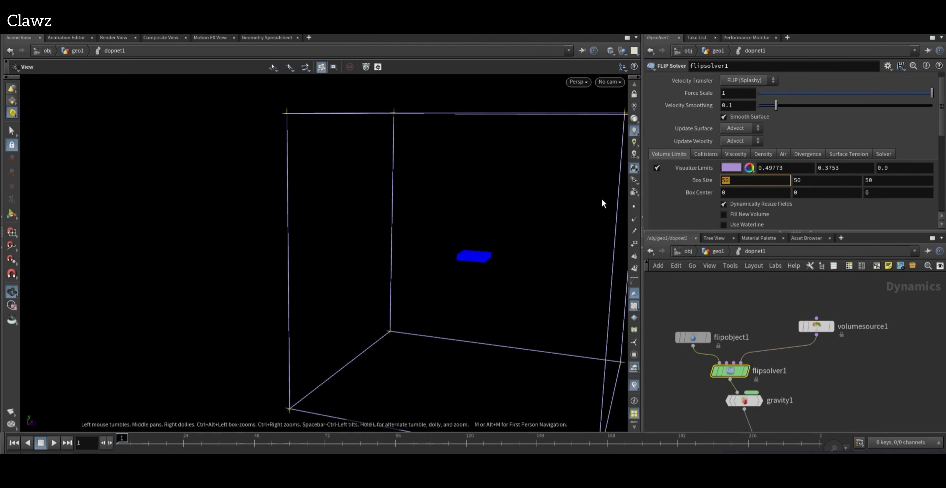
text(5)
key(Return)
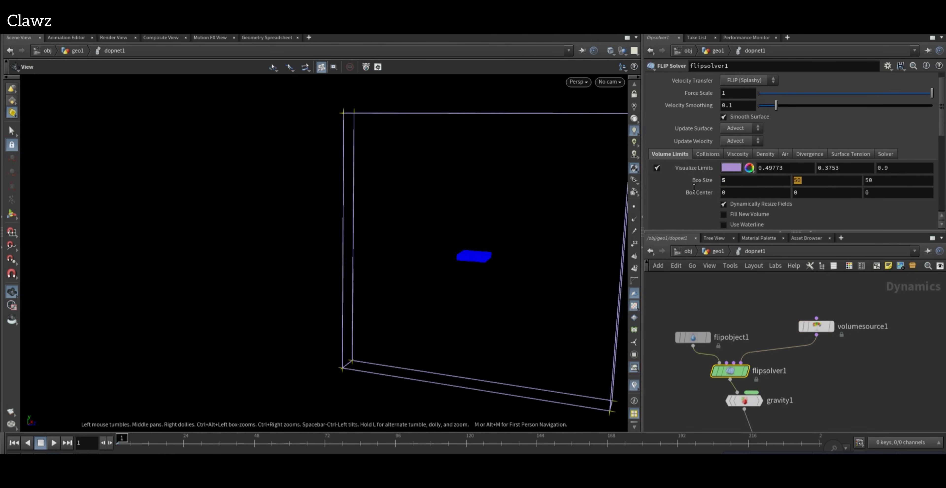
text(5)
key(Return)
text(5)
key(Return)
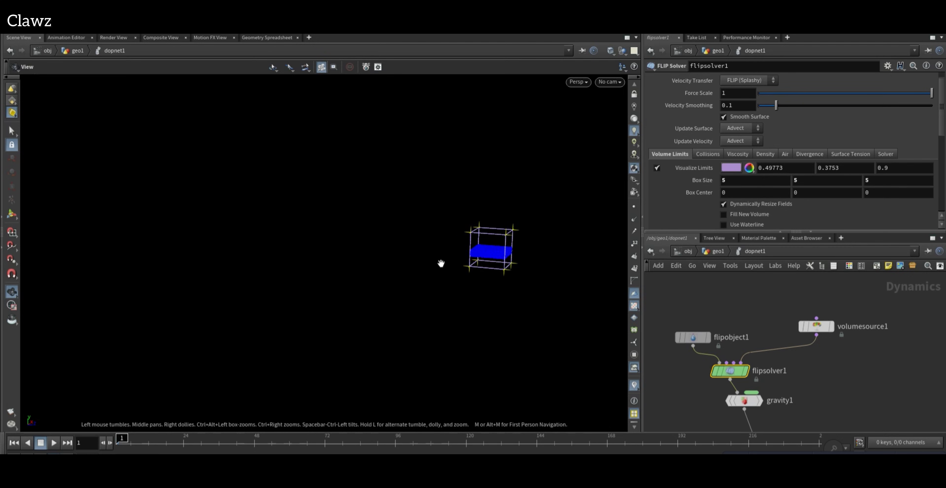
Raise the FLIP Solver's volume limits by setting the box center's Y value to 2.
key(g)
drag(418, 251, 488, 209)
right_drag(431, 264, 365, 298)
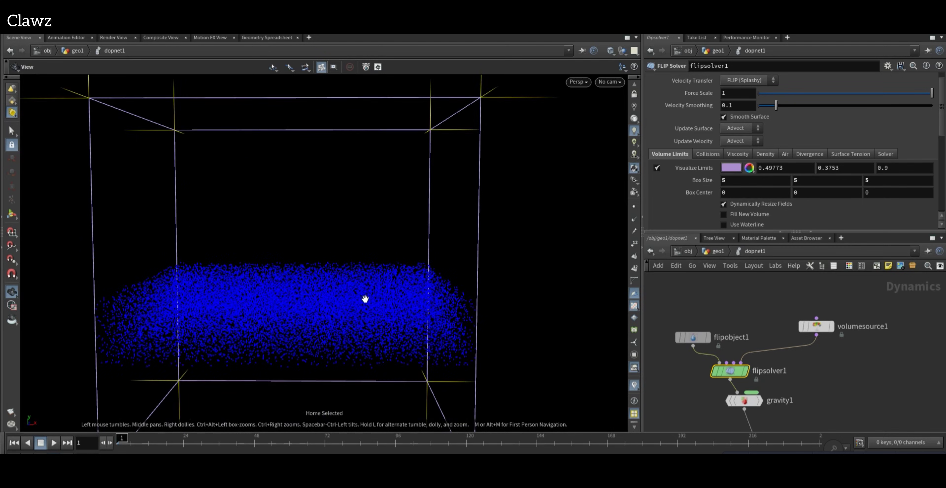
middle_drag(366, 298, 391, 231)
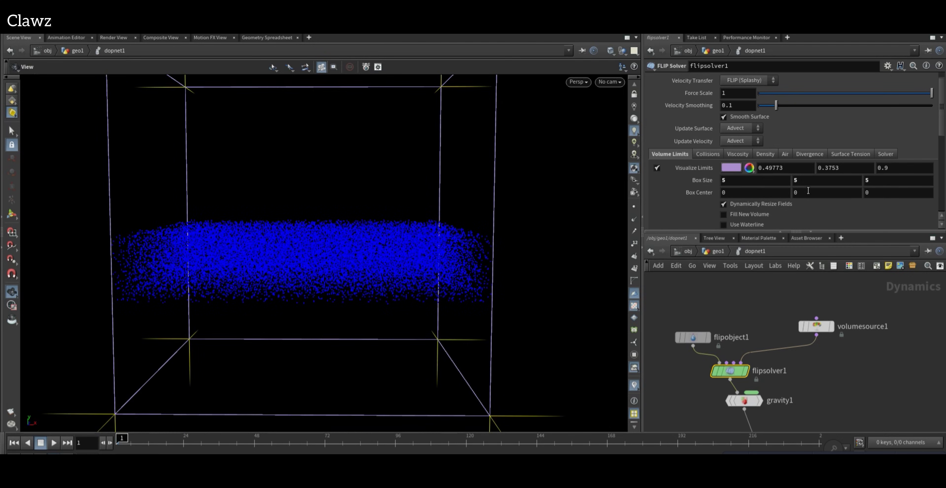
mouse_move(808, 191)
middle_down()
mouse_move(819, 186)
mouse_move(800, 186)
middle_up()
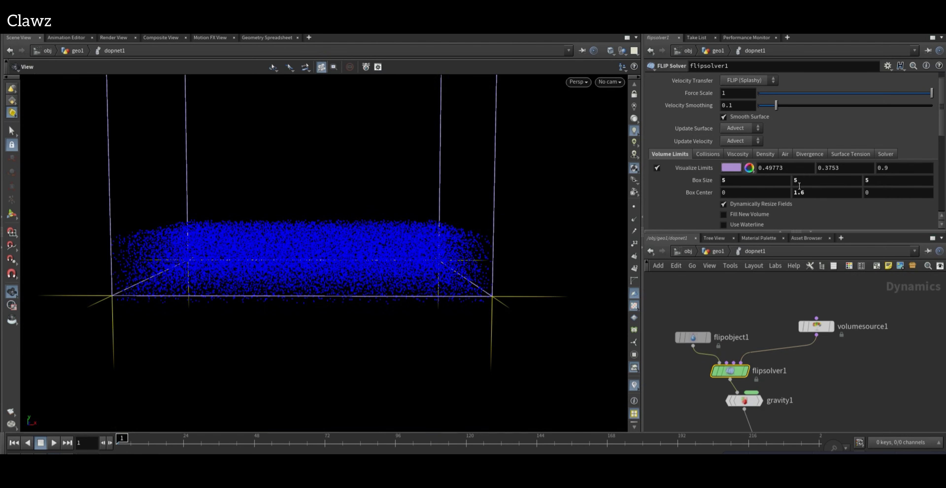
text(2)
key(Return)
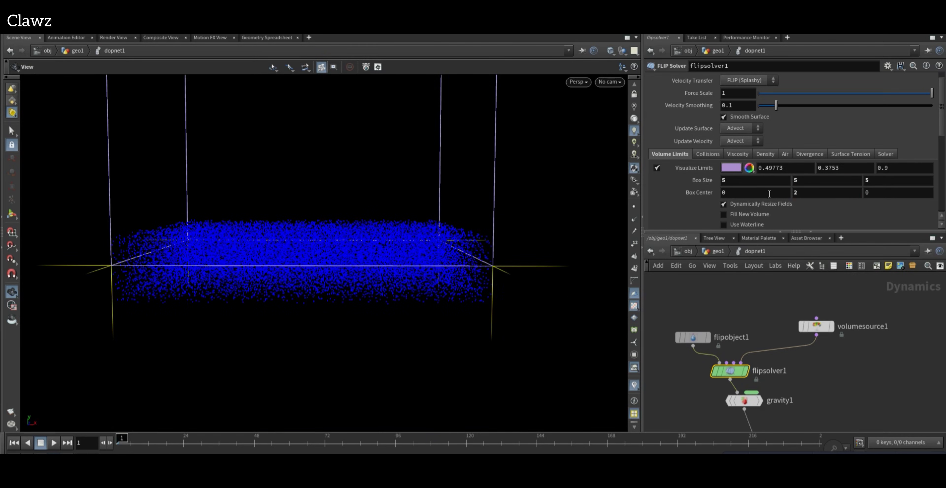
Limit the Volume Source's activation to the first frames with the expression $F<10.
drag(405, 265, 423, 234)
right_drag(422, 234, 302, 357)
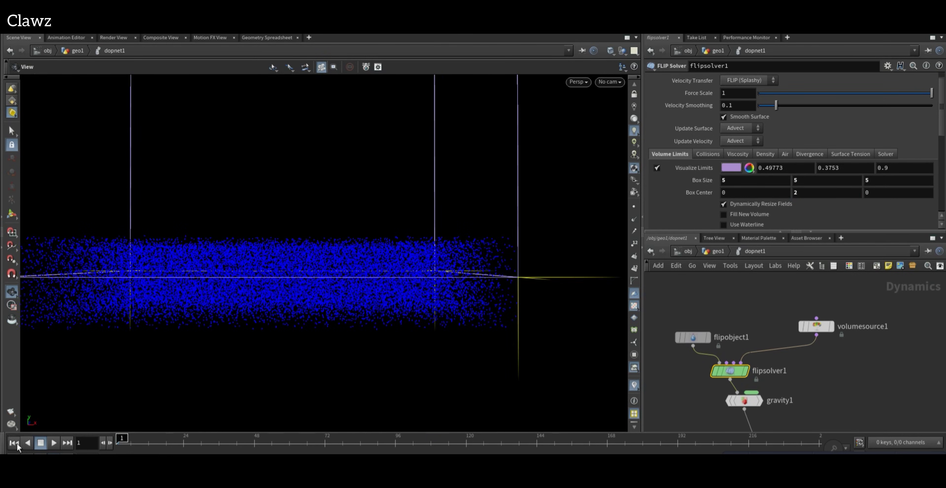
click(812, 326)
click(690, 341)
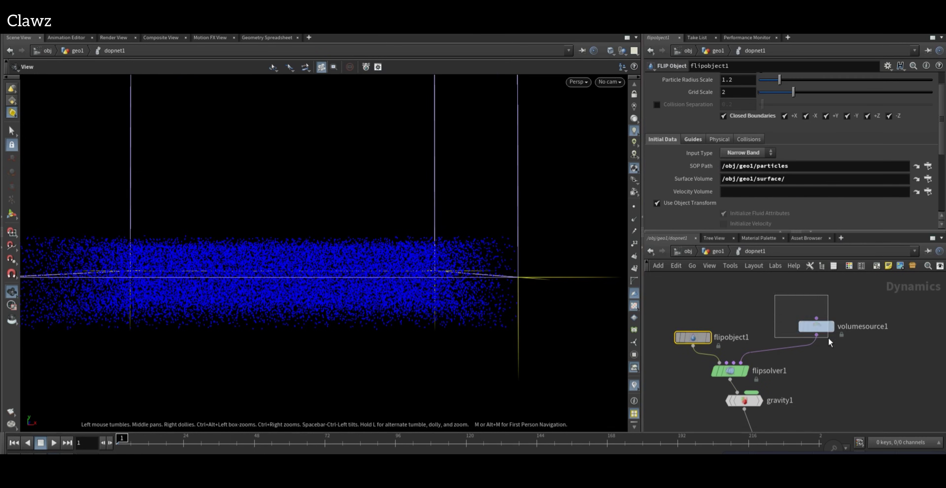
click(819, 326)
scroll(742, 147, up, 3)
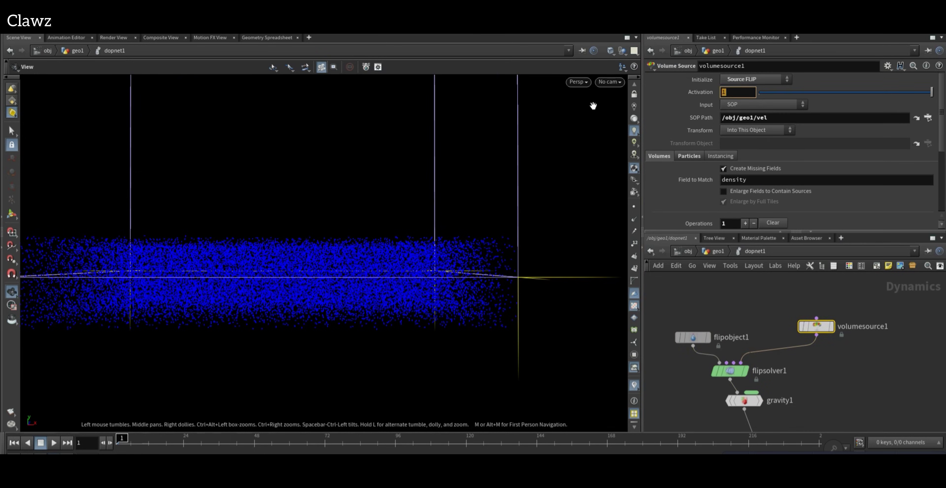
text($F>10)
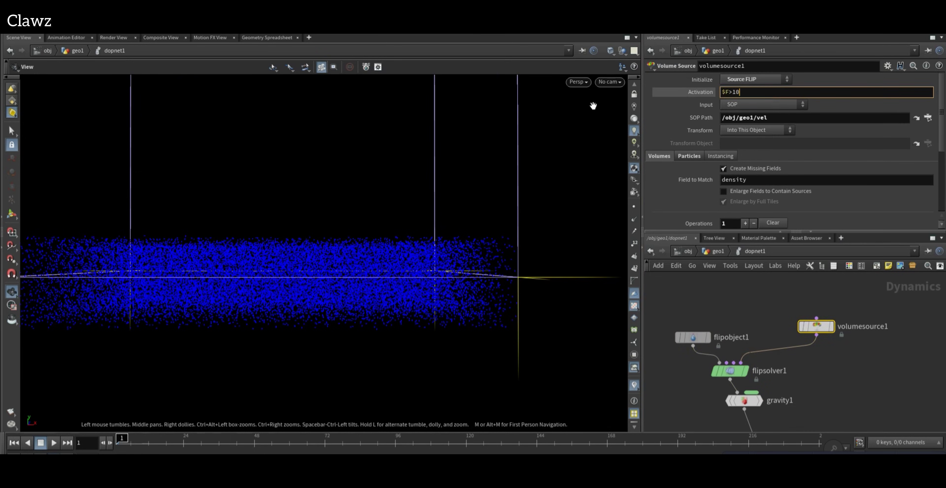
key(Return)
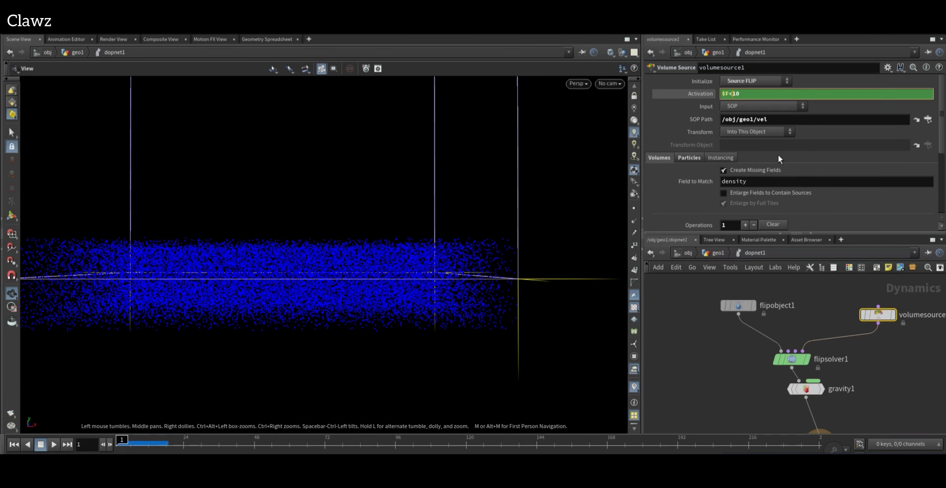
Link the FLIP Object's particle separation to the Ocean Source's particle separation with a relative reference.
click(850, 274)
scroll(850, 274, down, 3)
middle_drag(759, 319, 720, 315)
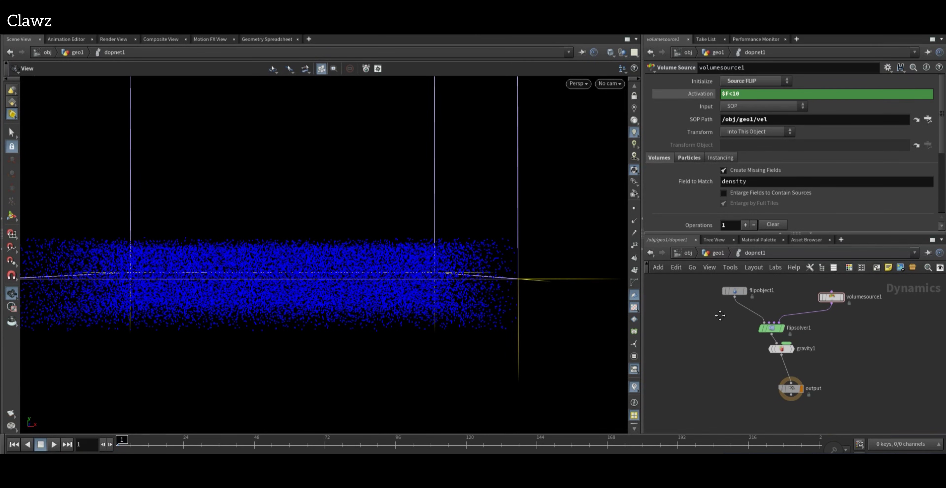
click(718, 252)
drag(677, 303, 758, 328)
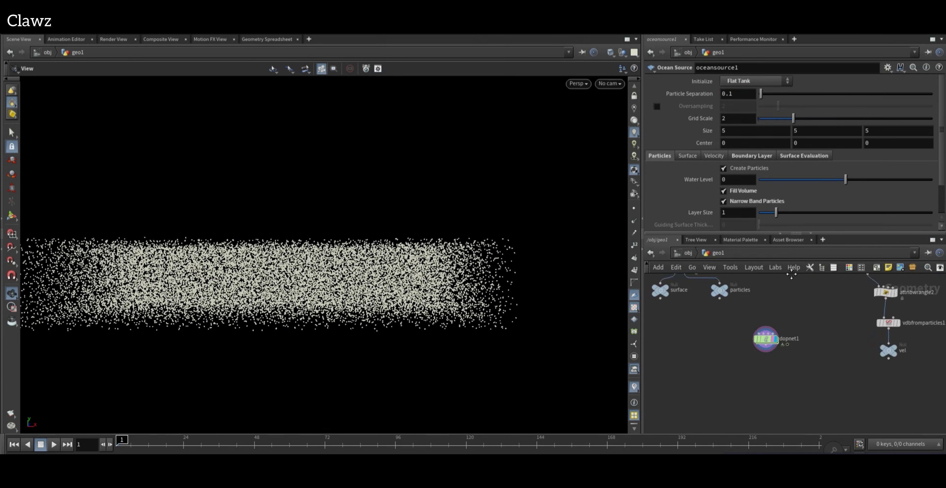
click(780, 352)
double_click(778, 349)
right_click(700, 94)
click(727, 194)
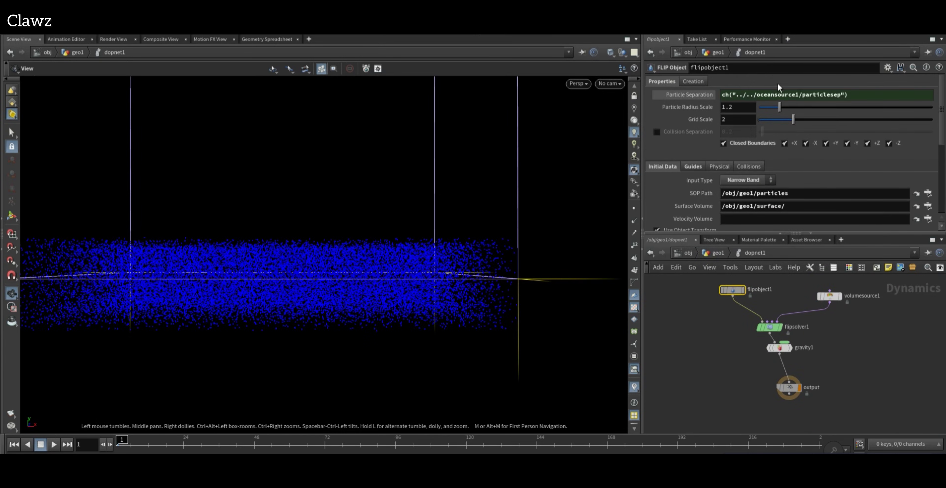
Set the FLIP Object's linked particle separation to 0.02, trying 0.05 first.
click(695, 94)
text(05)
key(Return)
scroll(772, 349, up, 5)
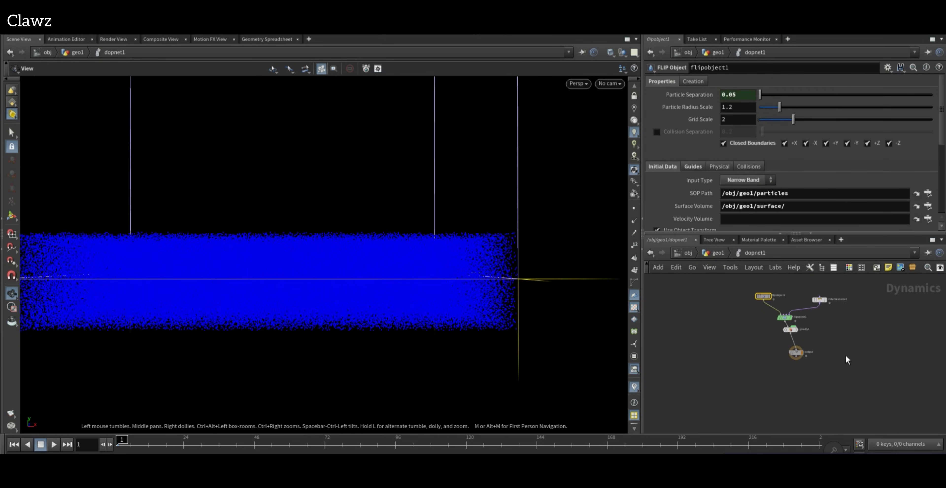
drag(770, 348, 734, 359)
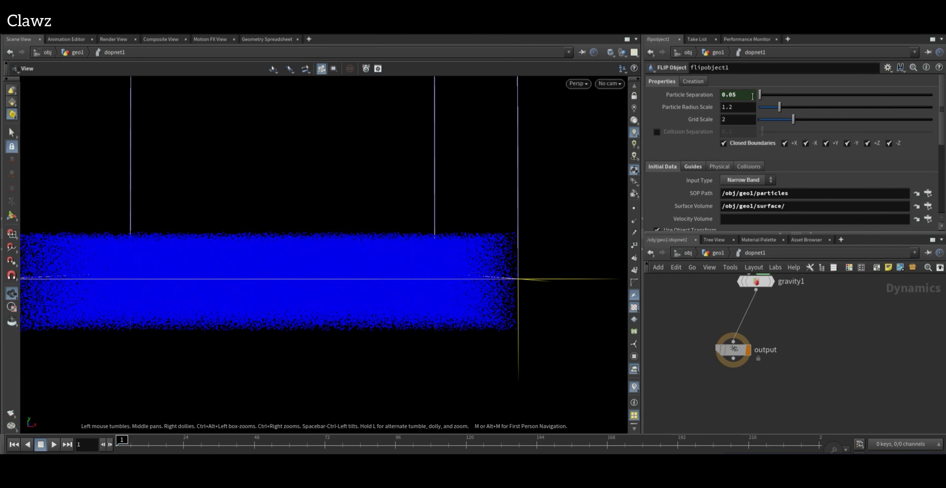
text(2)
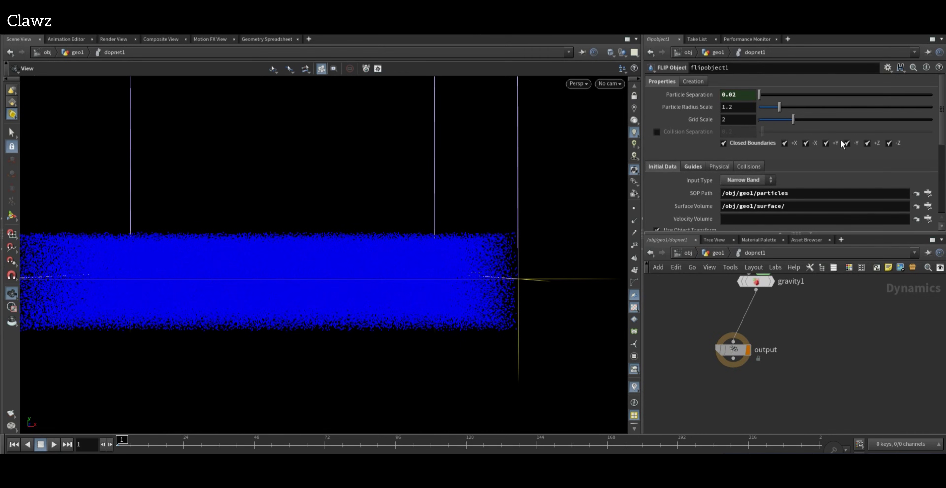
Line up the output node directly beneath the gravity node in the DOP Network.
middle_drag(832, 299, 852, 358)
scroll(851, 358, up, 1)
drag(765, 337, 739, 350)
scroll(868, 359, down, 1)
middle_drag(868, 359, 872, 380)
Add a POP Drag wired into the FLIP Solver's second input and connect the Volume Source to its third input.
click(848, 292)
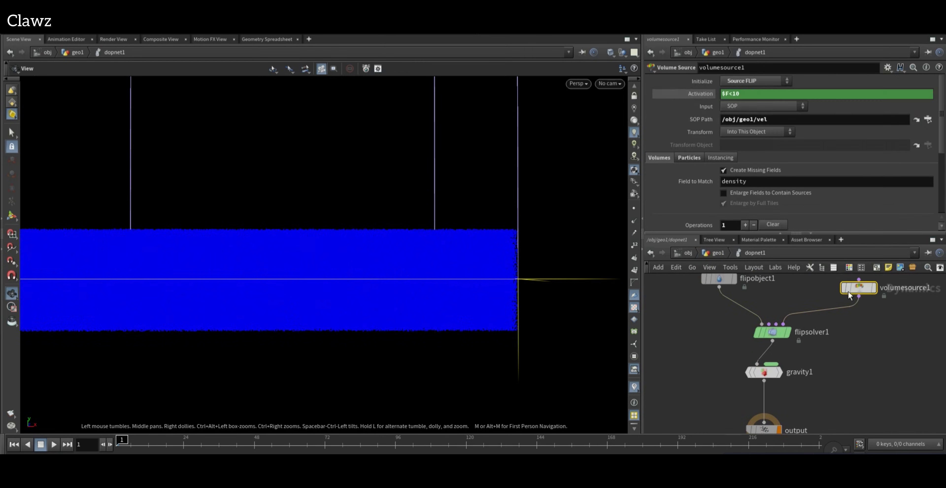
scroll(827, 154, down, 4)
key(Tab)
text(popd)
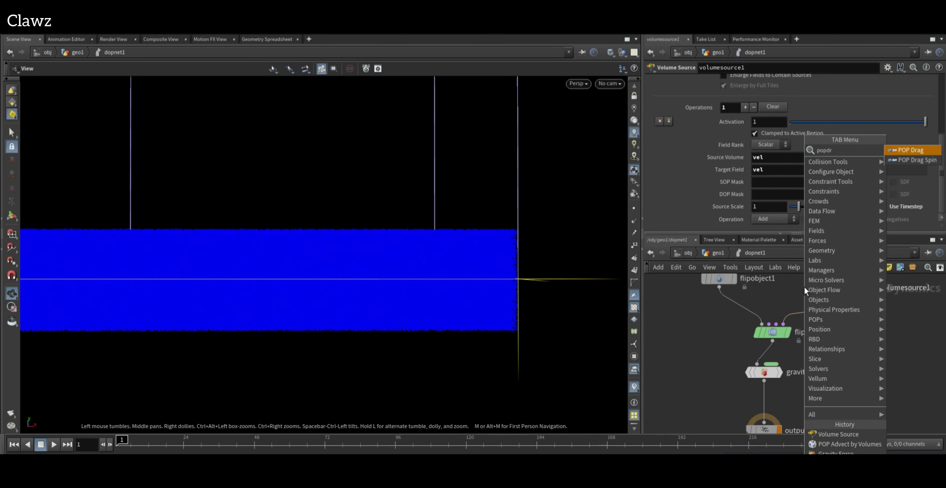
key(Return)
click(781, 283)
click(781, 291)
click(768, 326)
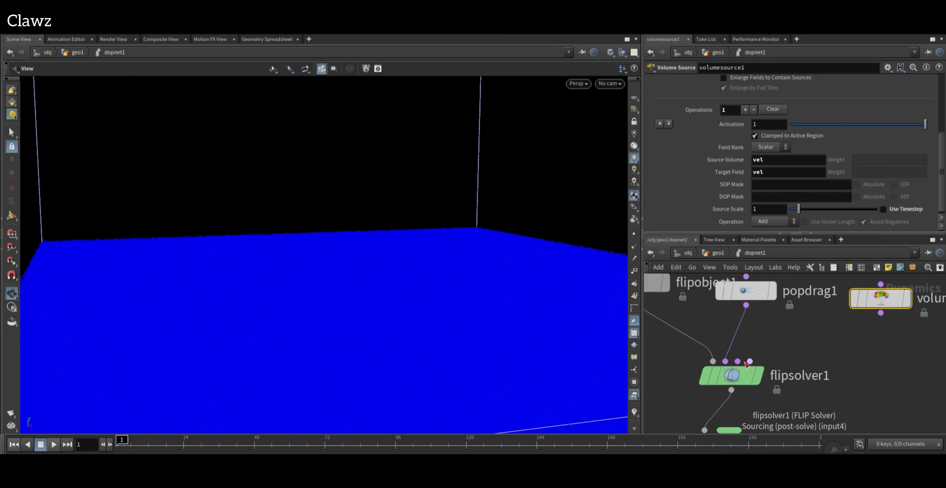
click(886, 308)
middle_drag(861, 351, 895, 286)
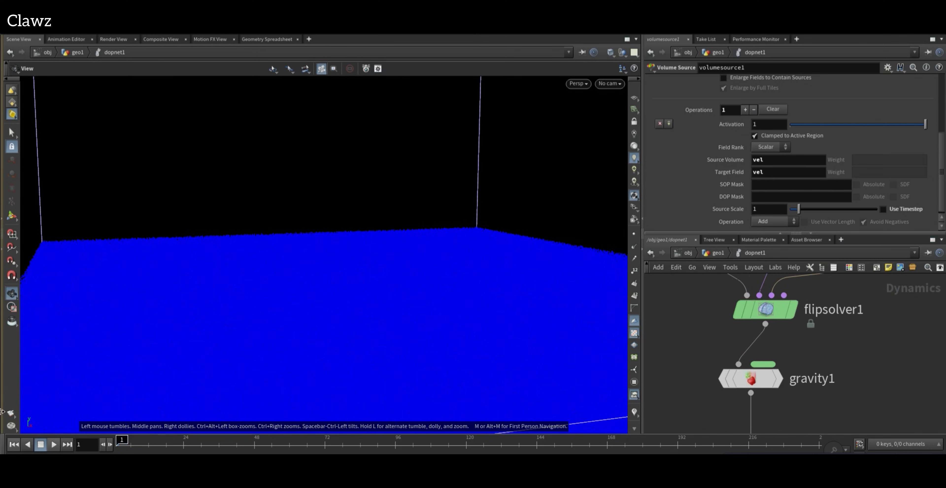
Replace the Object wildcard in the DOP Network's object merge settings with flipobject1.
drag(275, 324, 323, 345)
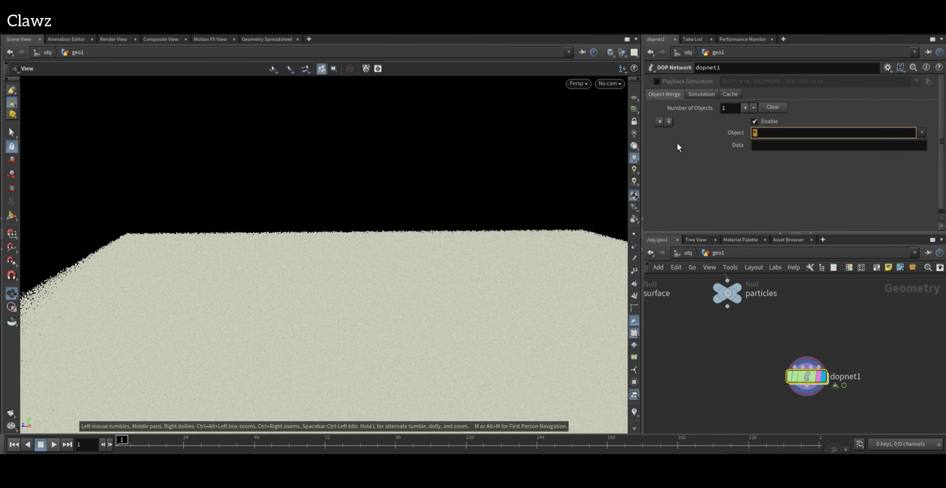
key(BackSpace)
key(Return)
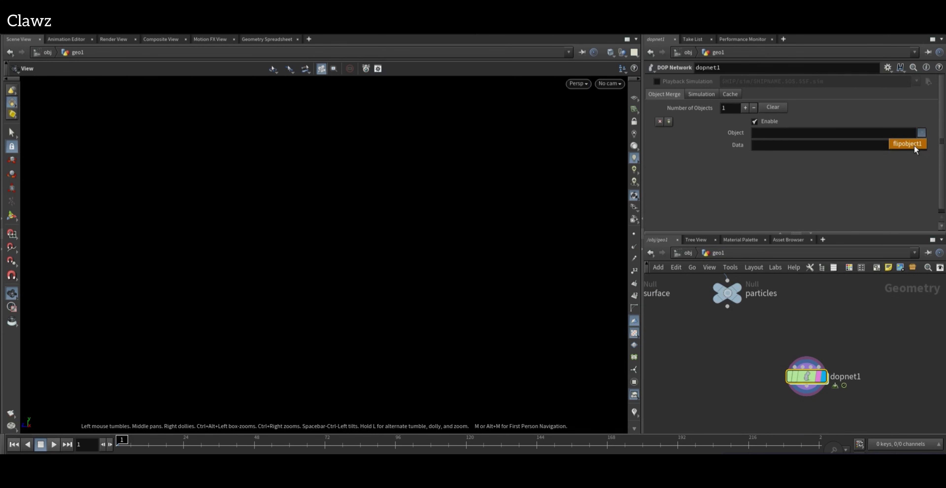
click(914, 146)
Add a Particle Fluid Surface node below the DOP Network, connect it to the output and display it.
scroll(831, 400, up, 3)
middle_drag(813, 420, 826, 371)
key(Tab)
text(part)
key(Return)
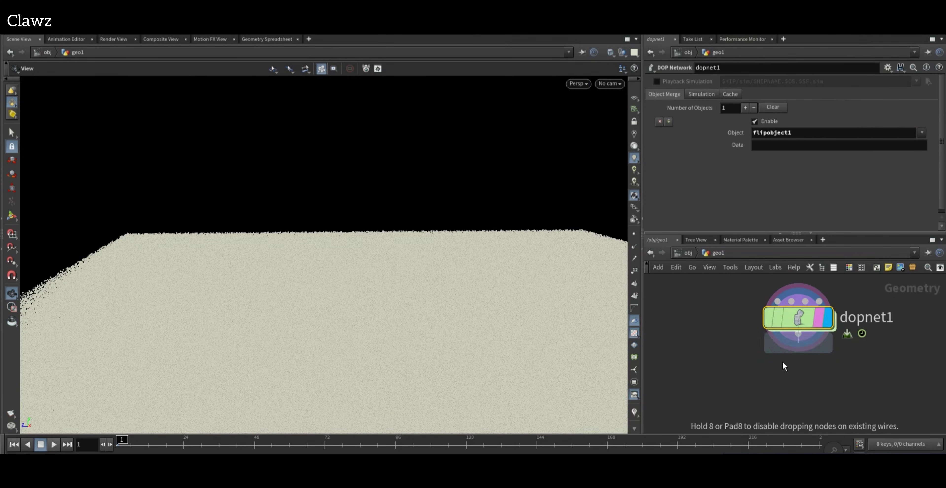
click(784, 366)
scroll(712, 317, down, 5)
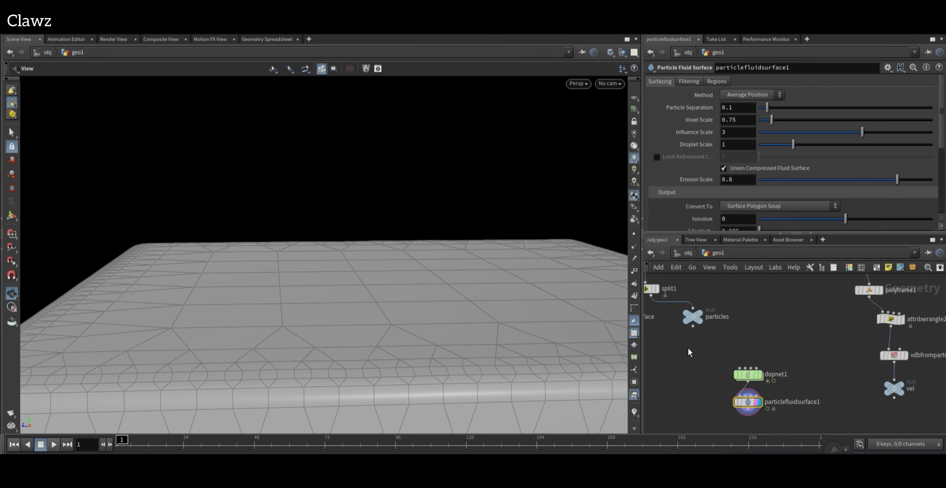
Link the Particle Fluid Surface's particle separation to the Ocean Source's value with a relative reference.
scroll(690, 352, down, 3)
drag(710, 308, 710, 308)
right_click(711, 95)
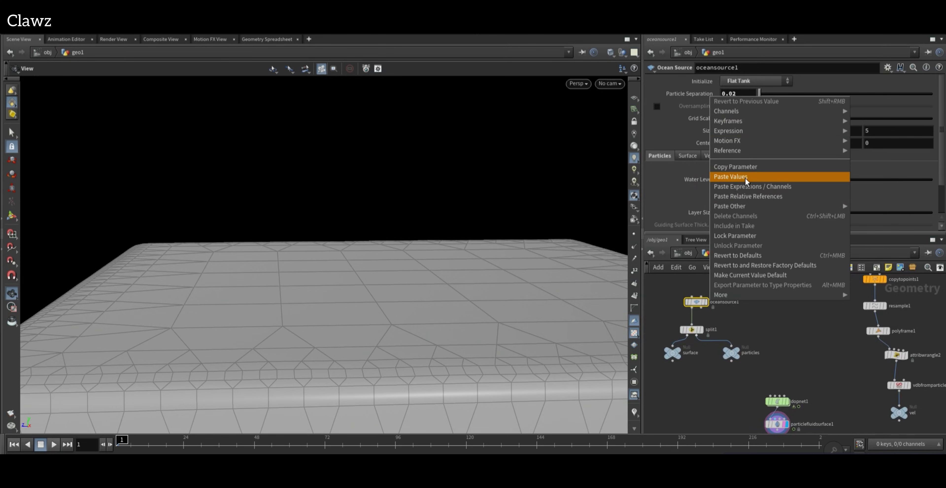
click(746, 166)
middle_drag(718, 409, 708, 374)
click(763, 387)
right_click(698, 110)
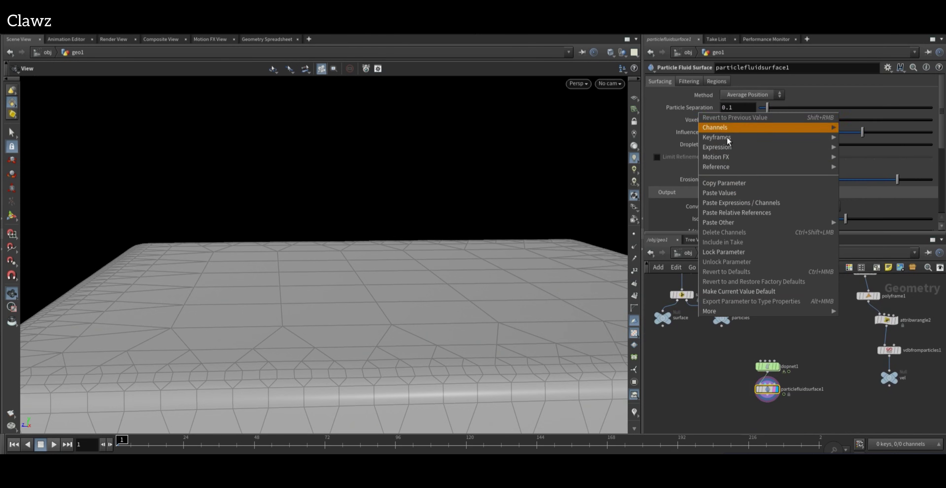
click(749, 212)
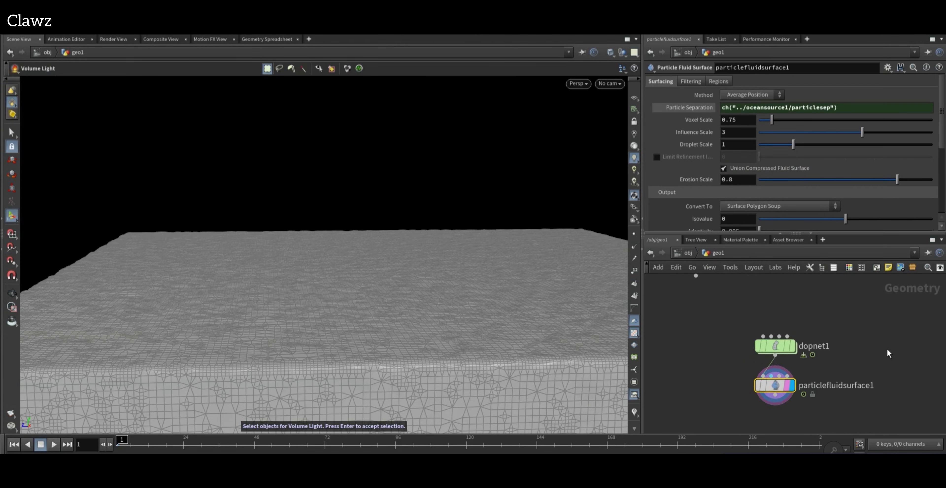
Open the filtering settings of the Particle Fluid Surface.
middle_drag(888, 353, 893, 330)
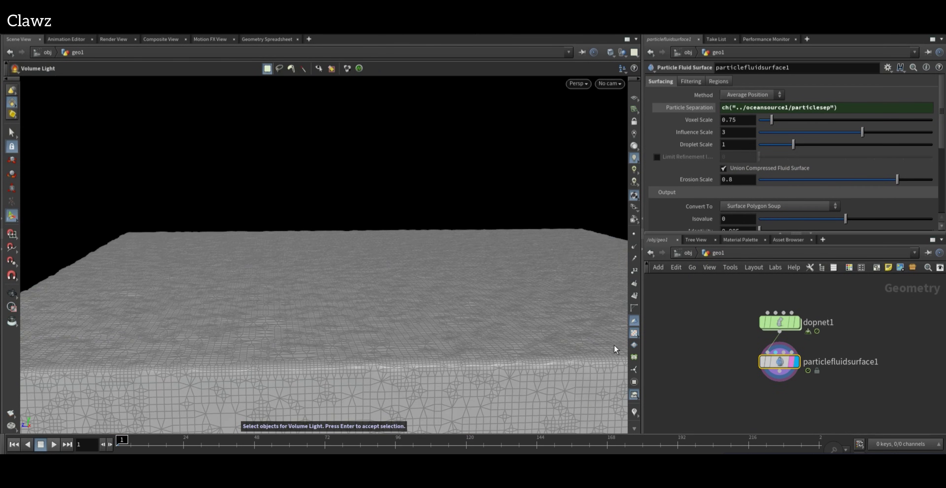
scroll(698, 337, up, 2)
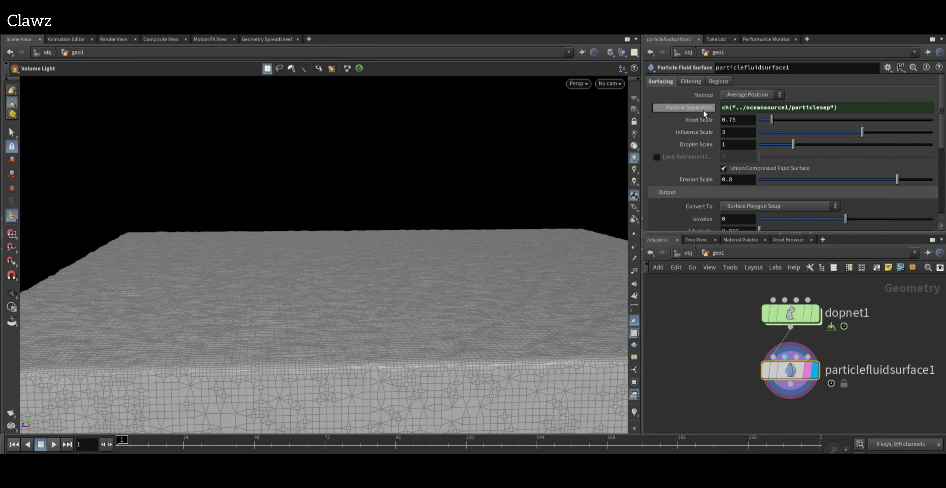
click(691, 82)
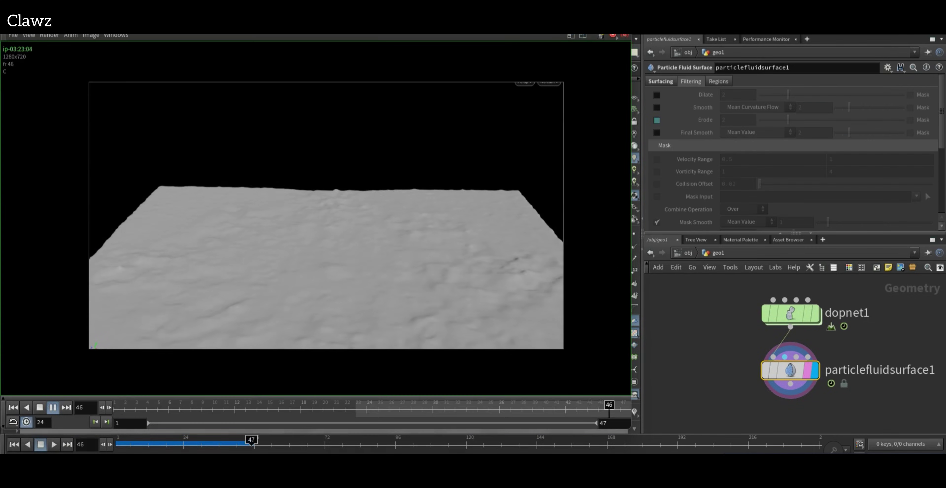